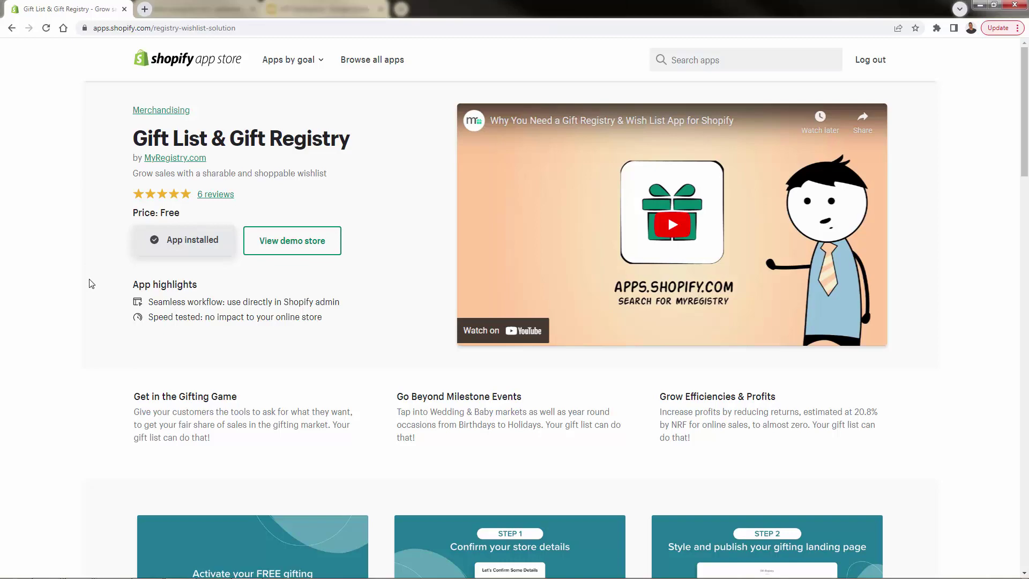
Read through the Gift List & Gift Registry app listing, including its full description
{"action": "scroll", "coordinate": [91, 283], "scroll_direction": "down", "scroll_amount": 4}
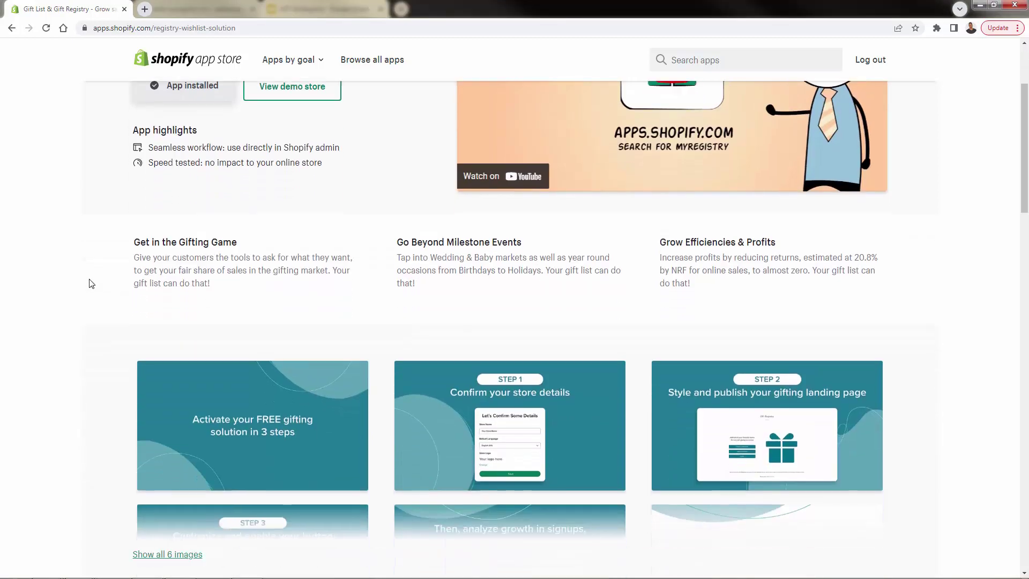
{"action": "scroll", "coordinate": [91, 284], "scroll_direction": "down", "scroll_amount": 4}
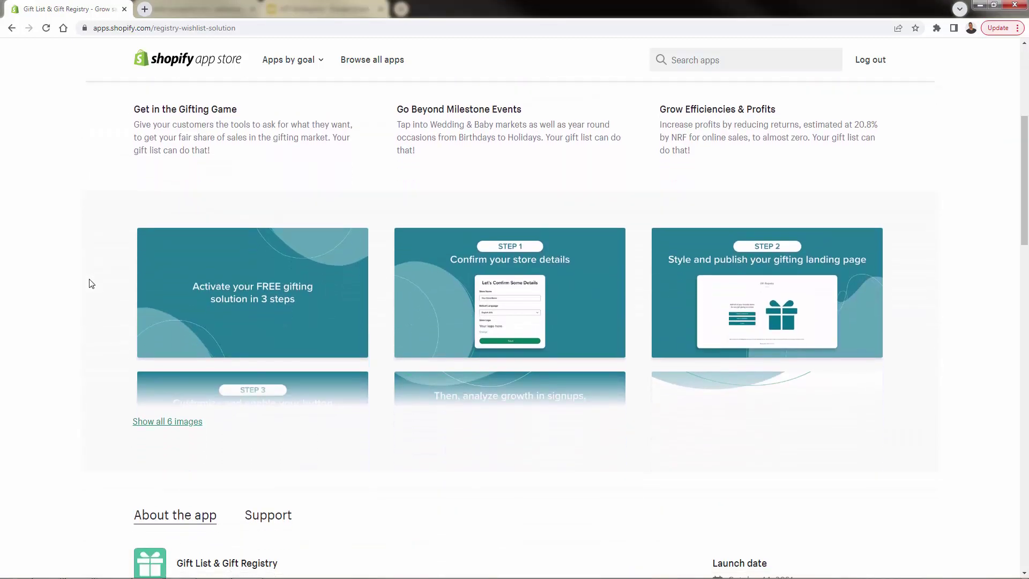
{"action": "scroll", "coordinate": [91, 284], "scroll_direction": "down", "scroll_amount": 4}
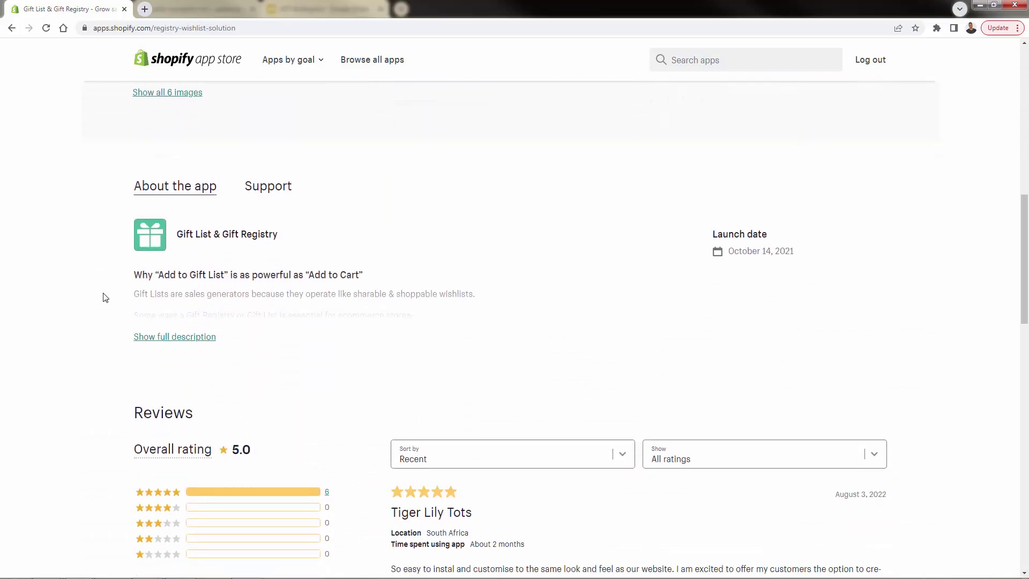
{"action": "left_click", "coordinate": [146, 315]}
{"action": "scroll", "coordinate": [146, 316], "scroll_direction": "down", "scroll_amount": 7}
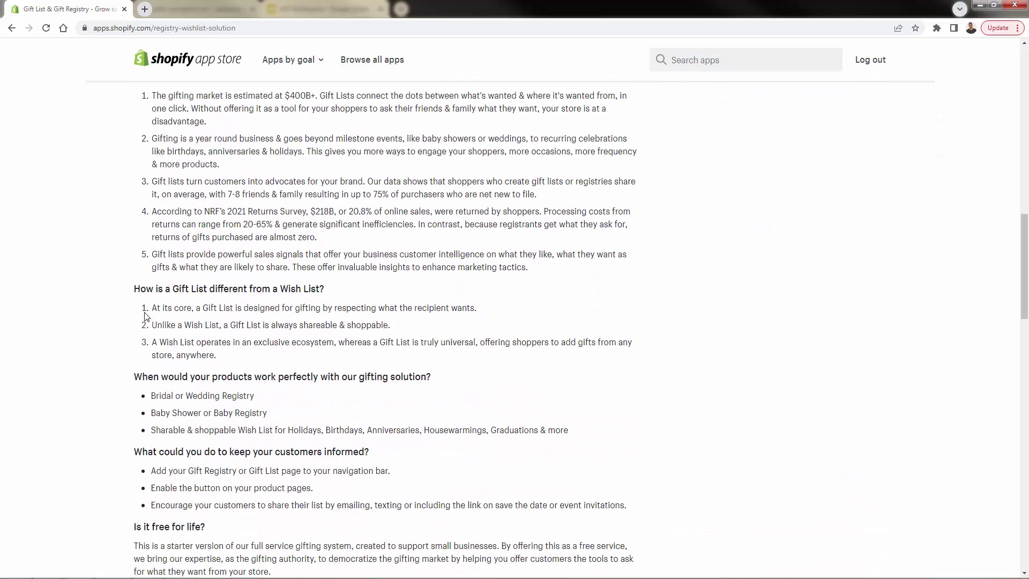
{"action": "scroll", "coordinate": [147, 322], "scroll_direction": "up", "scroll_amount": 8}
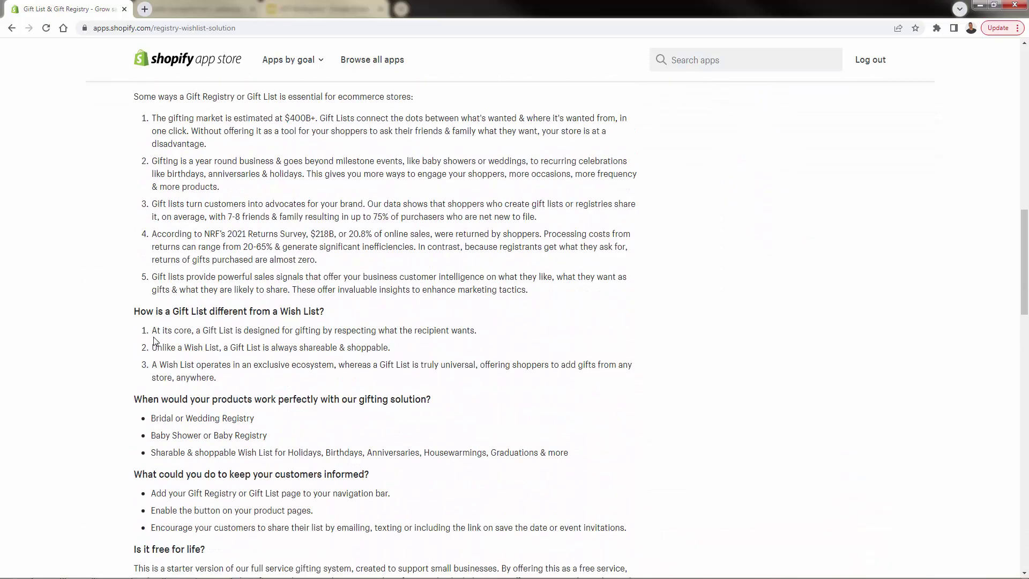
{"action": "scroll", "coordinate": [155, 337], "scroll_direction": "up", "scroll_amount": 8}
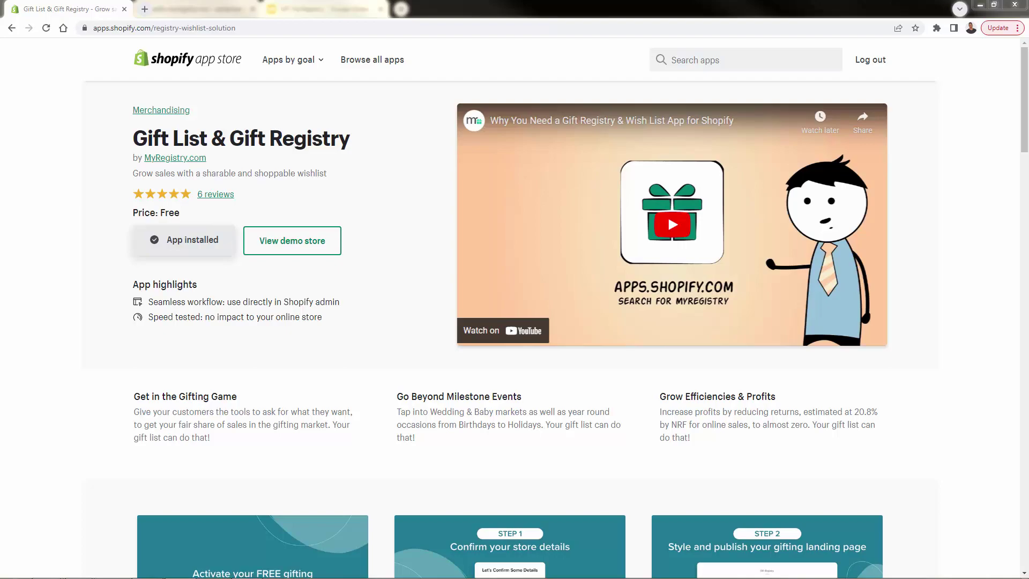
View all of the app listing's promotional images at full size, including the three setup steps, and close the gallery
{"action": "scroll", "coordinate": [51, 461], "scroll_direction": "down", "scroll_amount": 4}
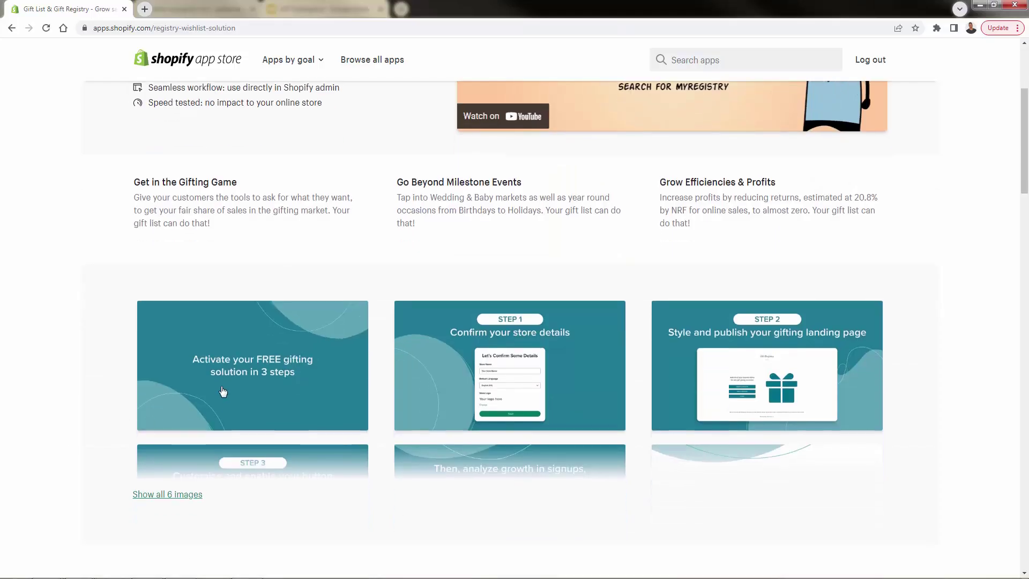
{"action": "left_click", "coordinate": [223, 390]}
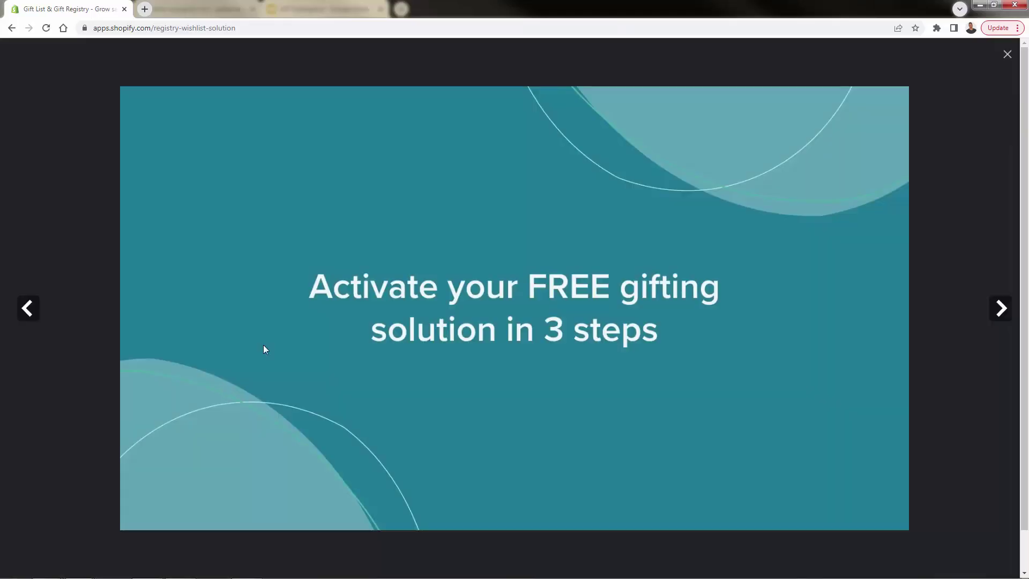
{"action": "left_click", "coordinate": [1001, 308]}
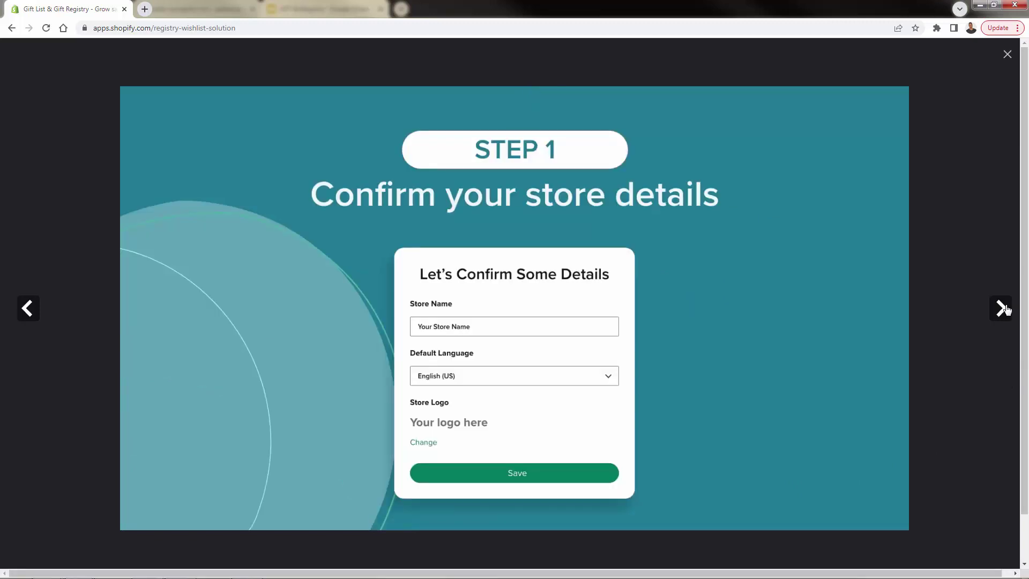
{"action": "left_click", "coordinate": [1002, 308]}
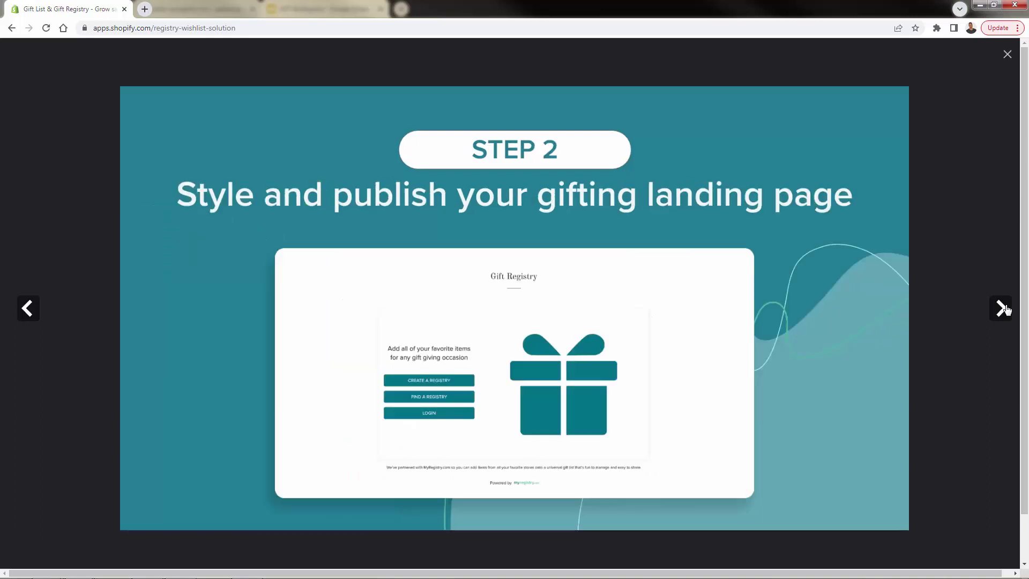
{"action": "left_click", "coordinate": [1002, 309]}
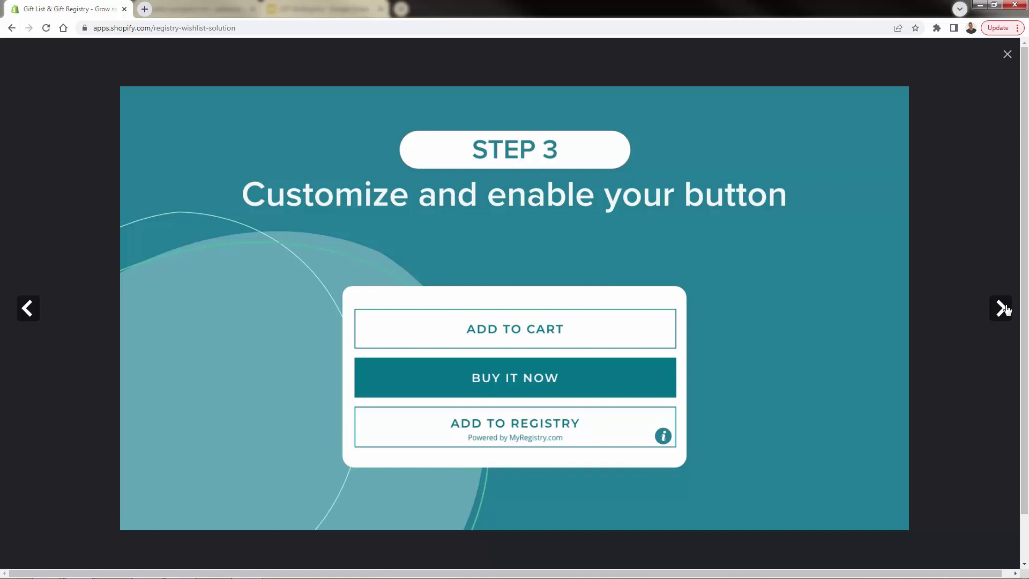
{"action": "left_click", "coordinate": [1005, 309]}
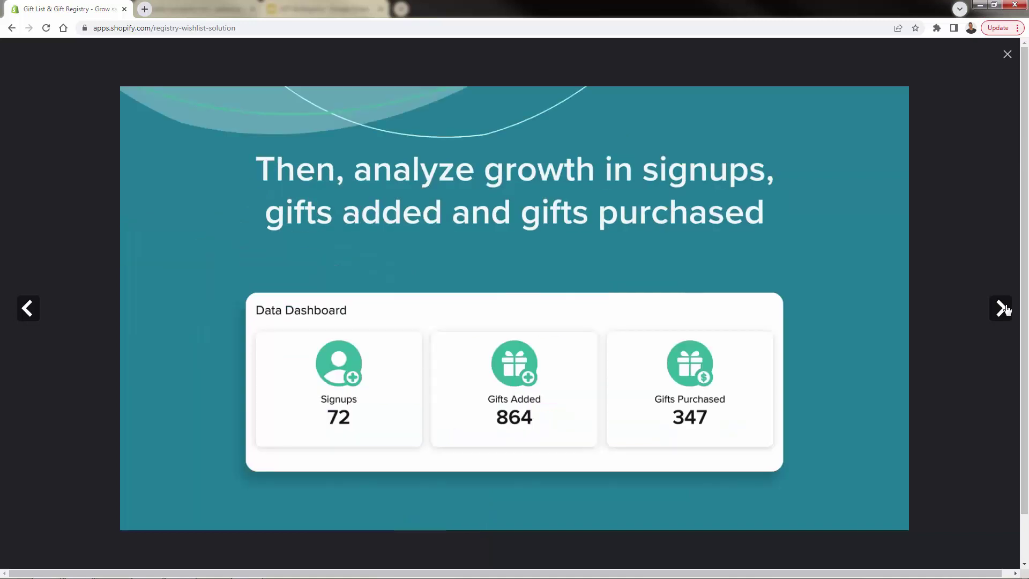
{"action": "left_click", "coordinate": [1005, 309]}
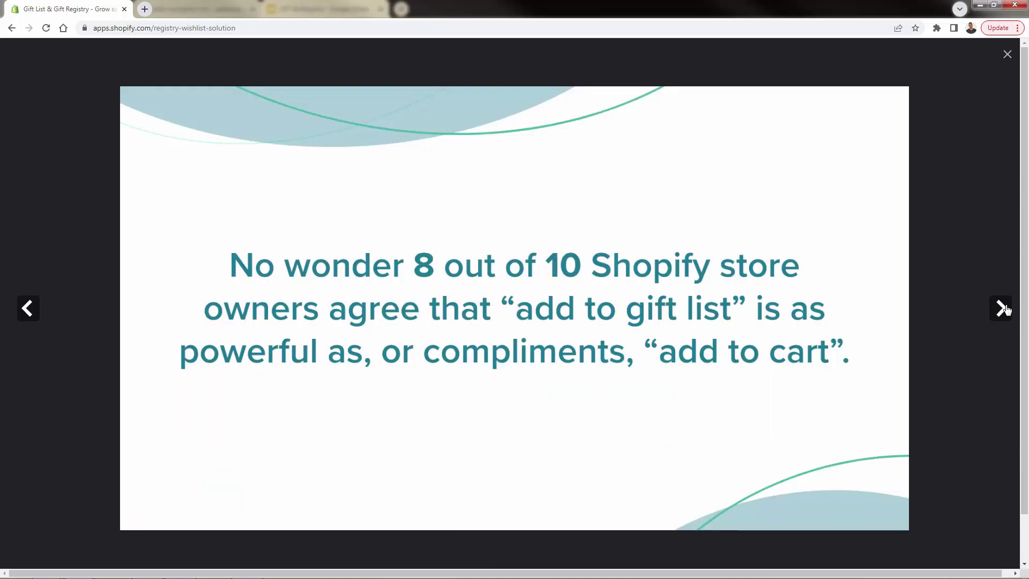
{"action": "left_click", "coordinate": [1005, 308]}
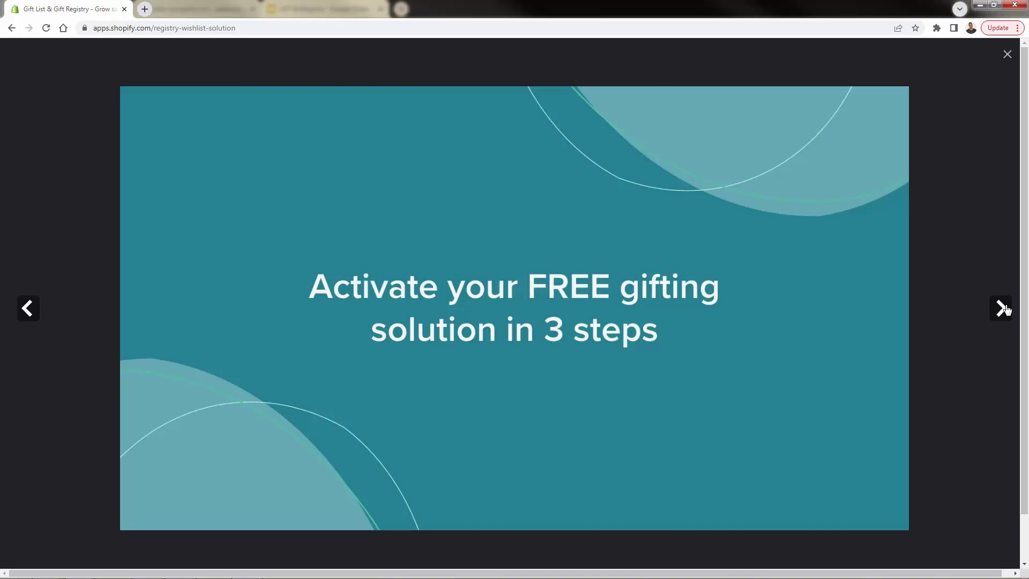
{"action": "left_click", "coordinate": [1007, 52]}
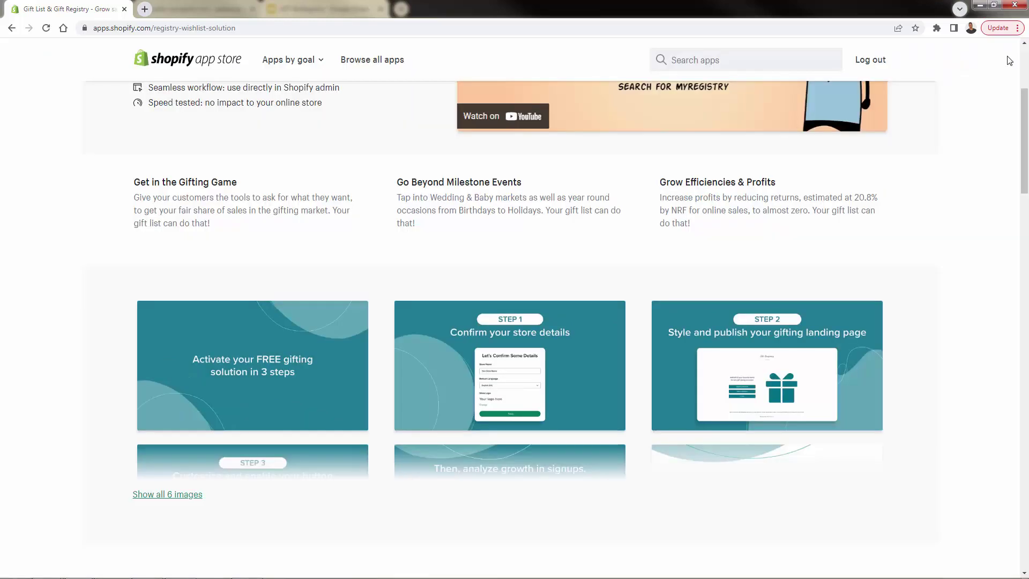
{"action": "scroll", "coordinate": [300, 437], "scroll_direction": "up", "scroll_amount": 4}
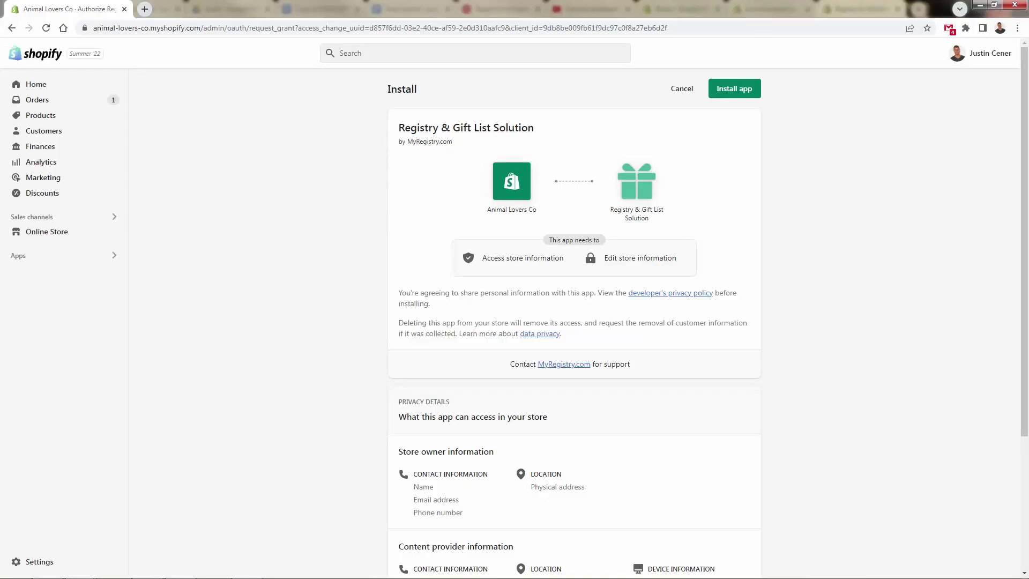
Install the Registry & Gift List Solution app and accept the prefilled store name, language and logo in its setup
{"action": "left_click", "coordinate": [750, 91]}
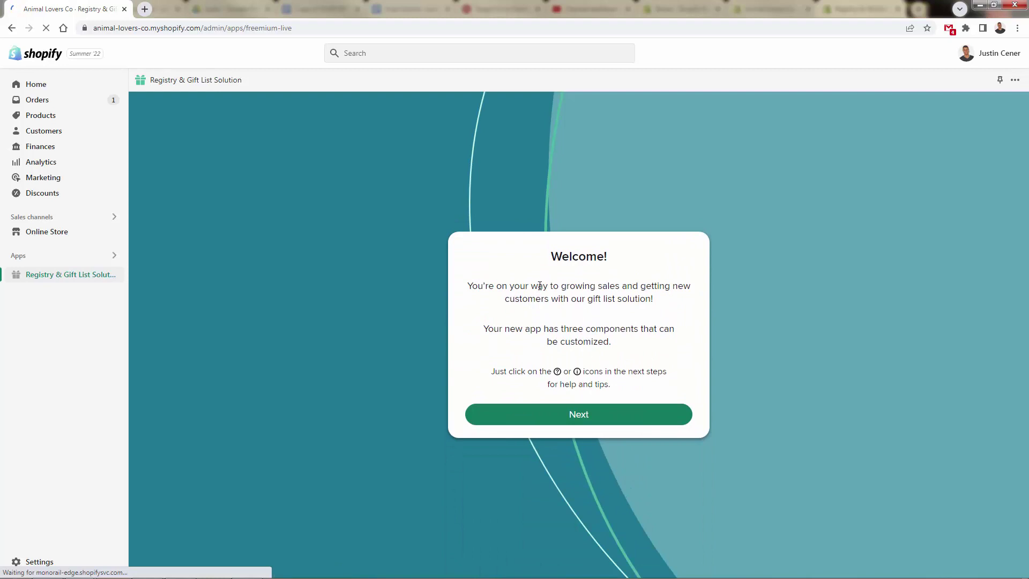
{"action": "left_click", "coordinate": [539, 419]}
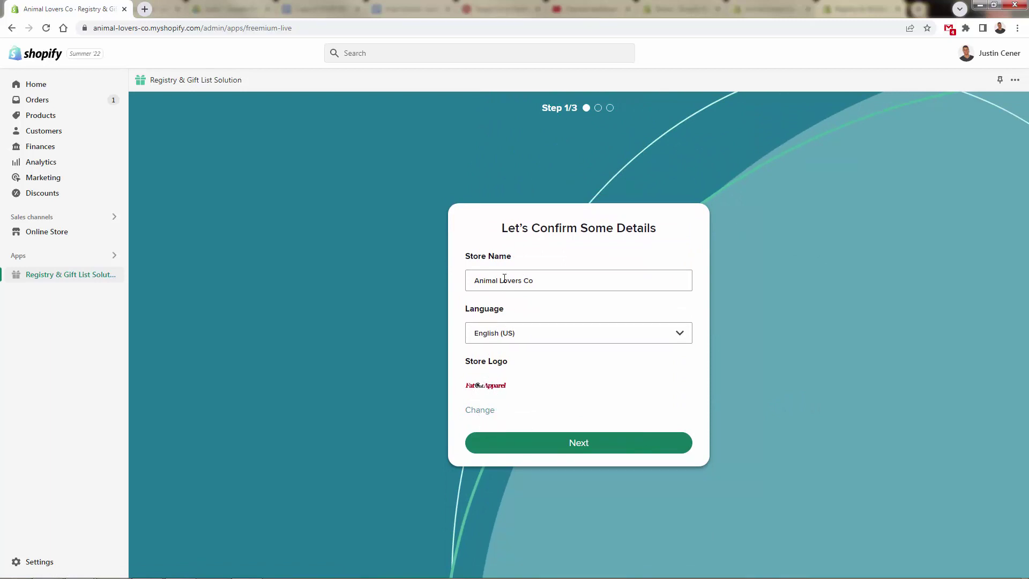
{"action": "left_click", "coordinate": [527, 453]}
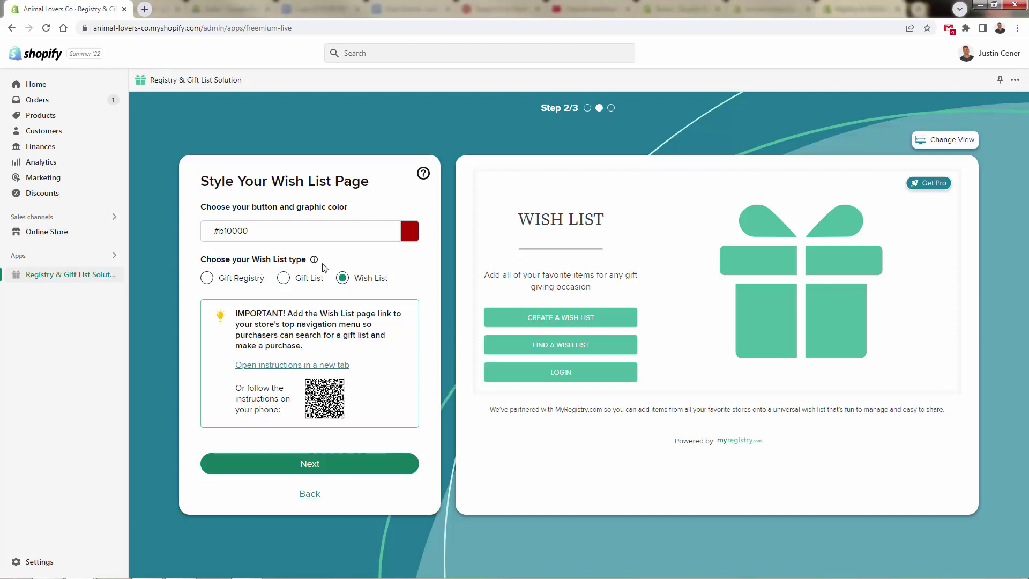
Set the list type to Gift List and preview its page in the Mobile view before returning to the Default view
{"action": "mouse_move", "coordinate": [314, 260]}
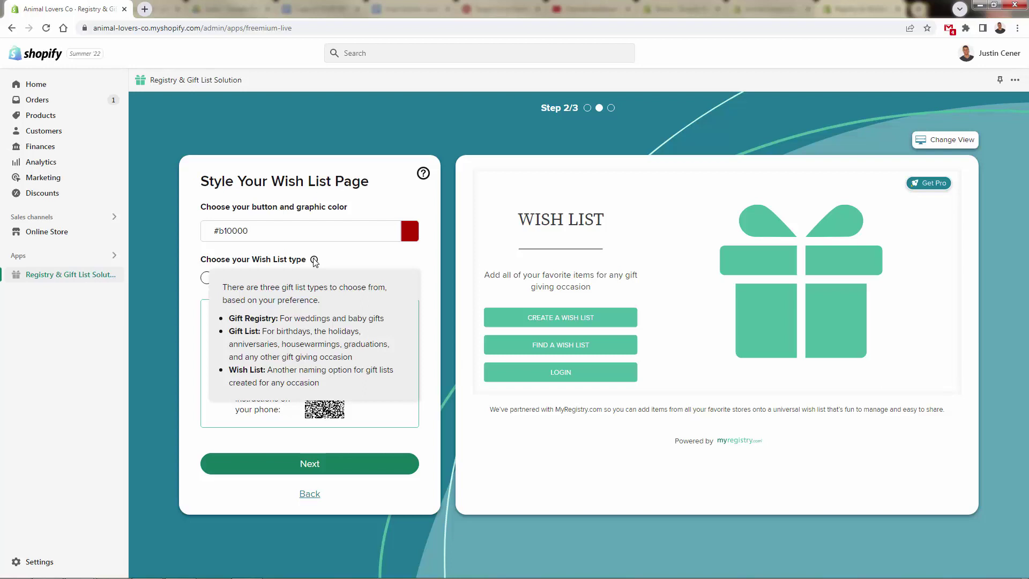
{"action": "left_click", "coordinate": [283, 277]}
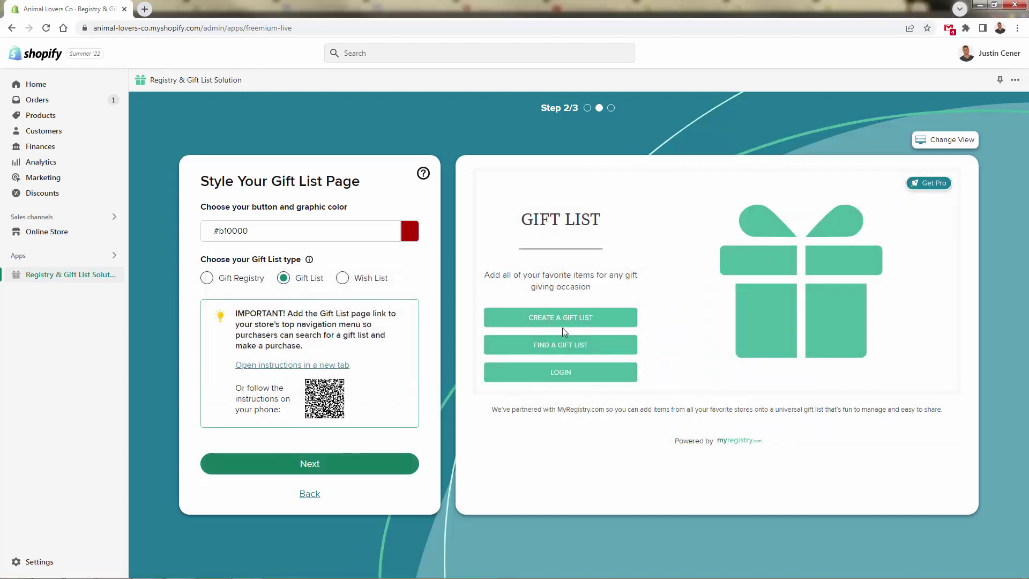
{"action": "left_click", "coordinate": [958, 141]}
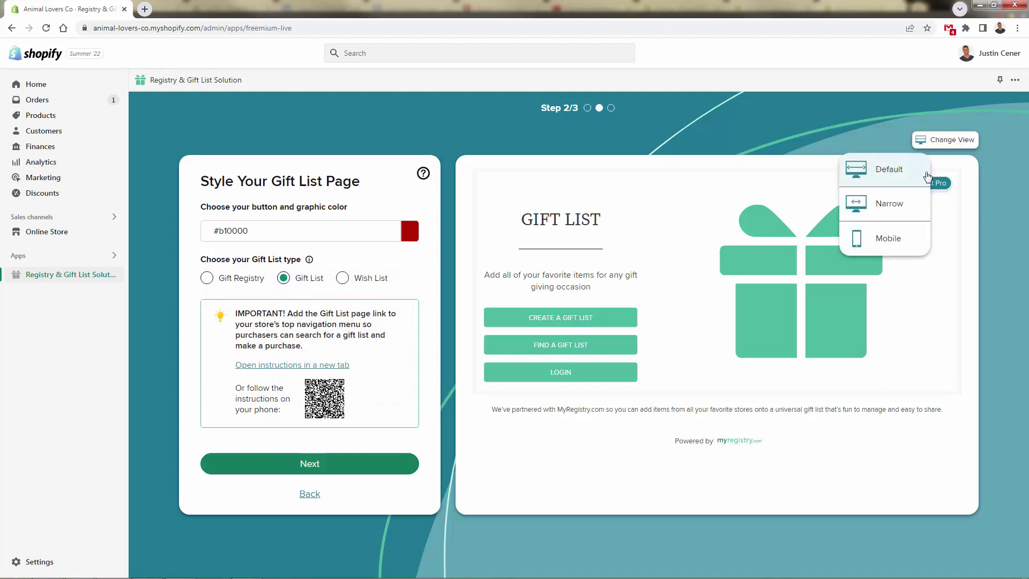
{"action": "left_click", "coordinate": [879, 249]}
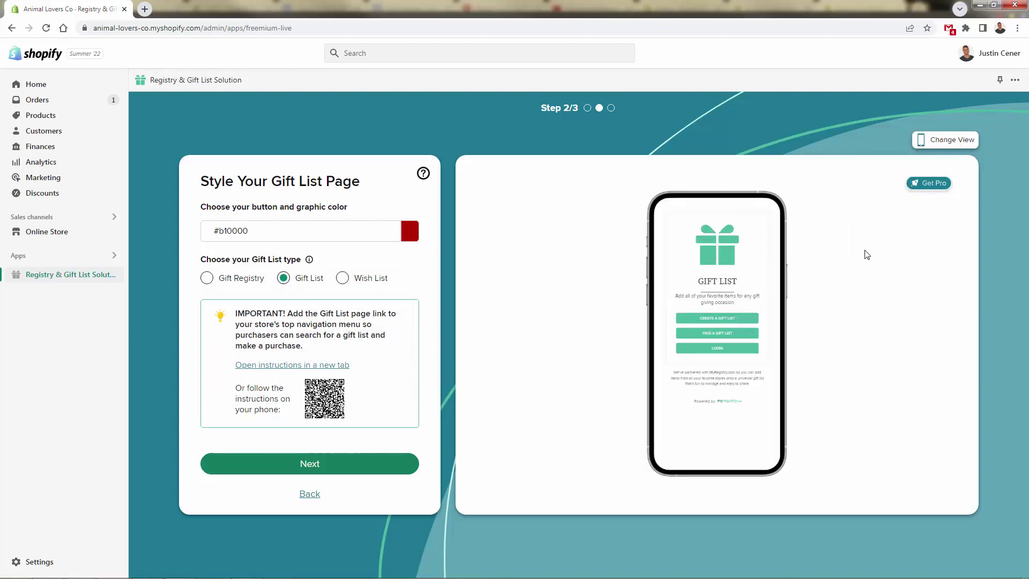
{"action": "left_click", "coordinate": [910, 172]}
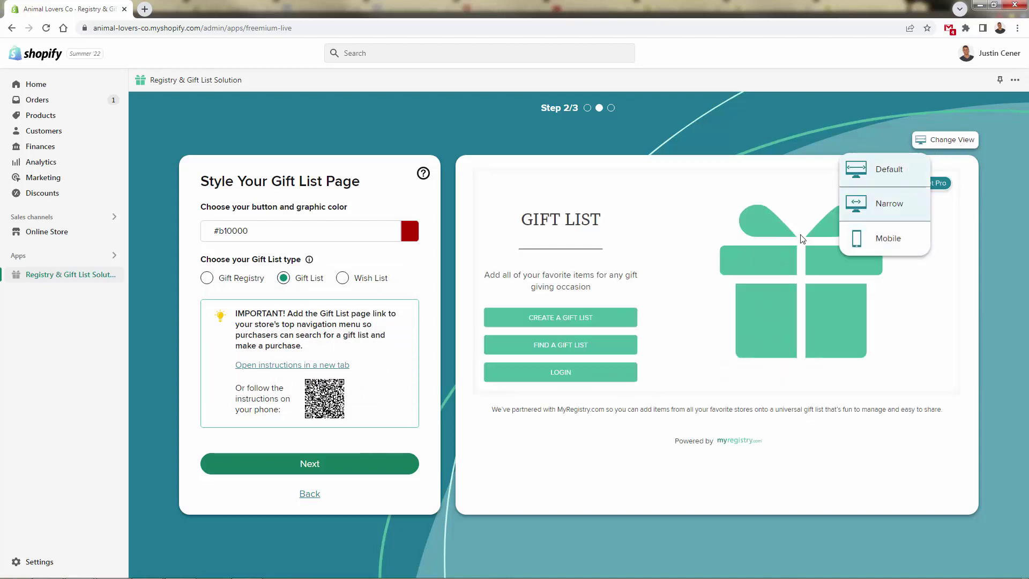
{"action": "left_click", "coordinate": [351, 469]}
Read the help on the Gift List page's color, list type and menu link settings, and close it
{"action": "left_click", "coordinate": [423, 189]}
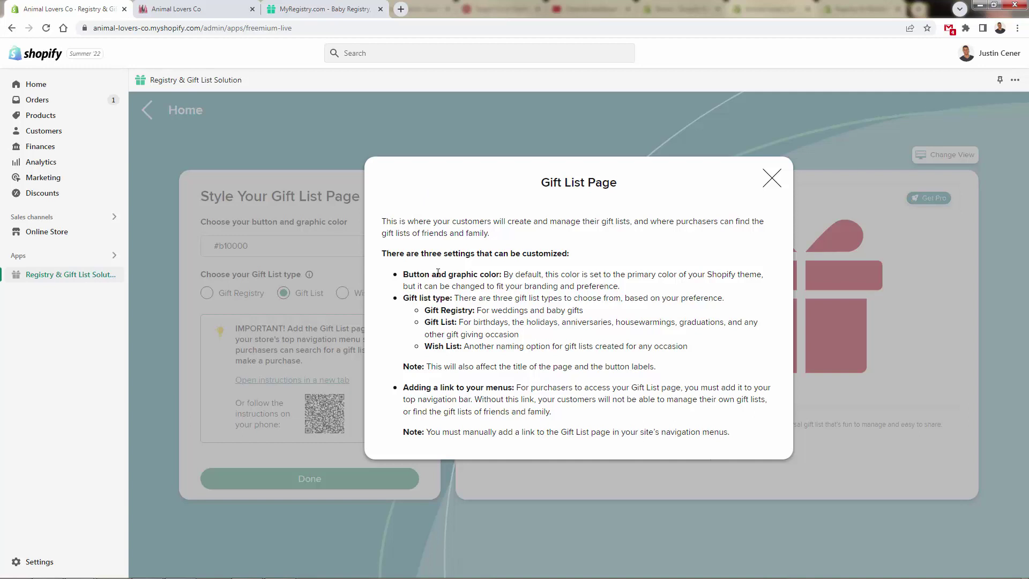
{"action": "left_click_drag", "start_coordinate": [438, 273], "coordinate": [482, 346]}
{"action": "left_click", "coordinate": [438, 274]}
{"action": "left_click", "coordinate": [482, 348]}
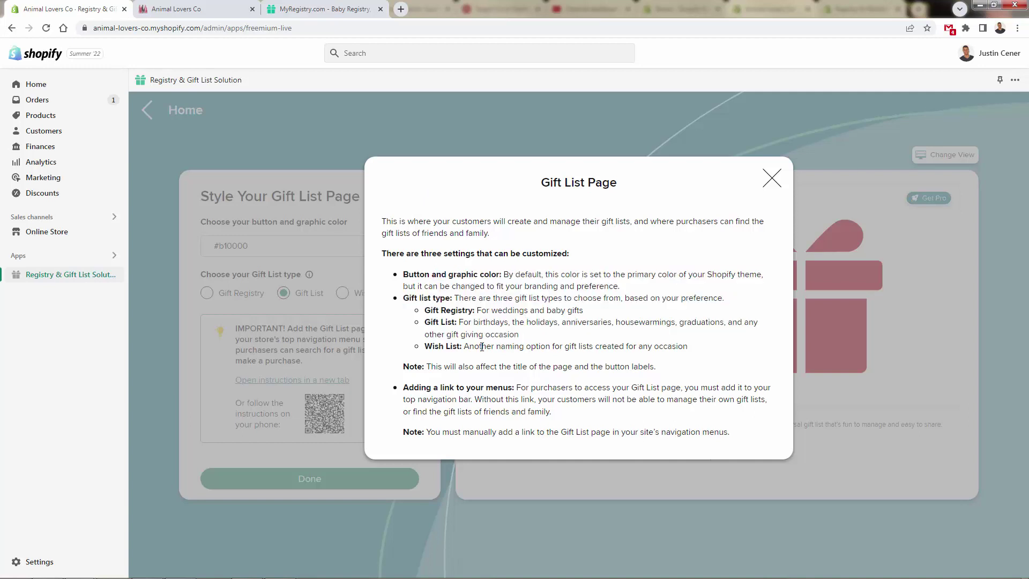
{"action": "triple_click", "coordinate": [503, 432]}
{"action": "left_click", "coordinate": [510, 403]}
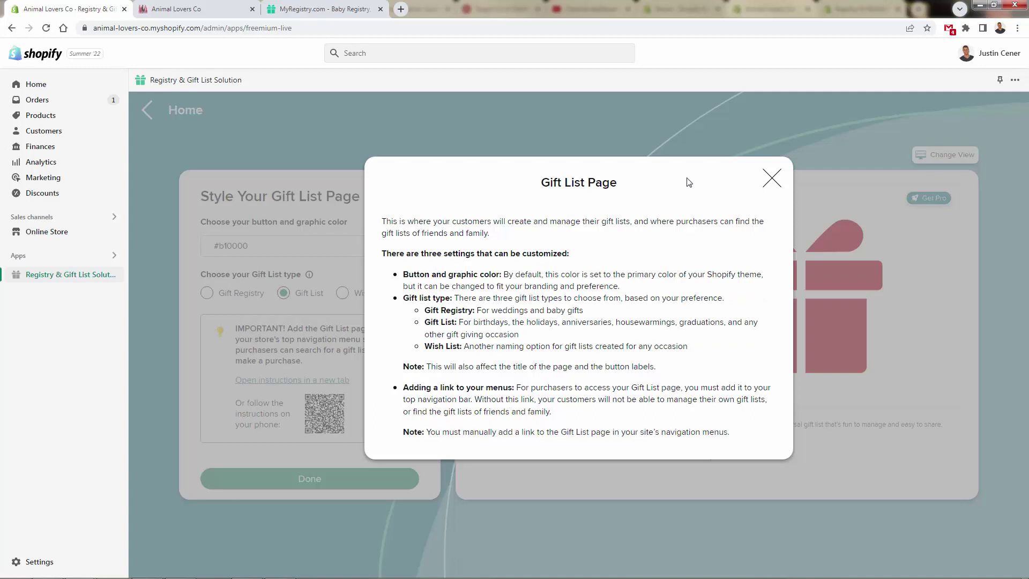
{"action": "left_click", "coordinate": [772, 178]}
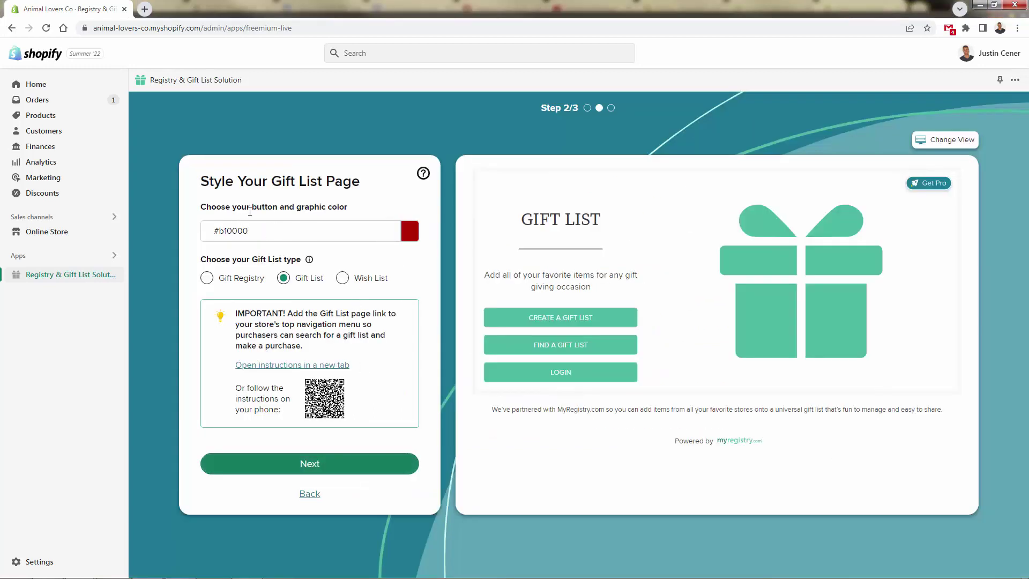
Continue to the button configuration and read the help on the Add to Gift List button's settings
{"action": "left_click", "coordinate": [305, 463]}
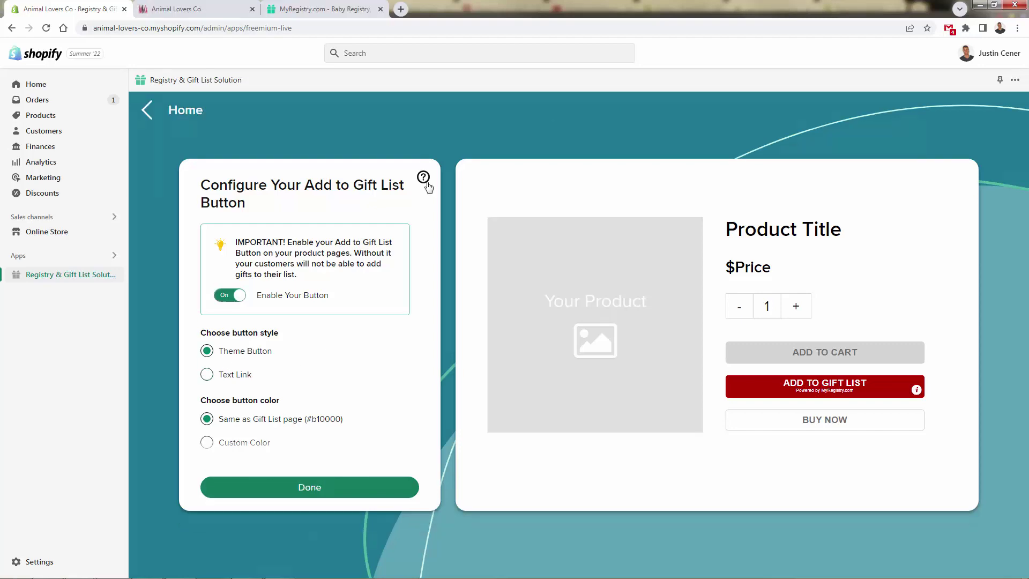
{"action": "left_click", "coordinate": [423, 177]}
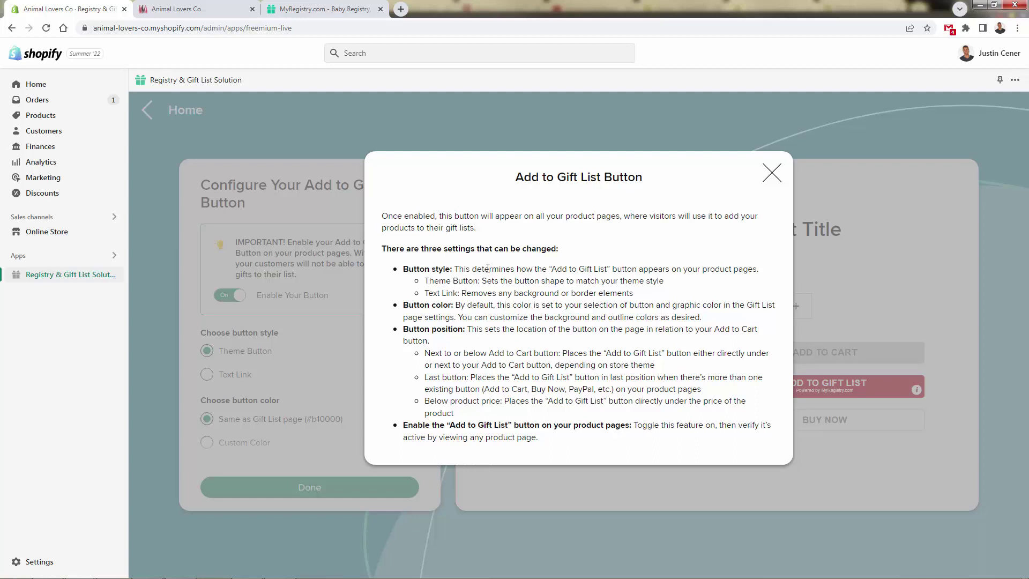
{"action": "left_click_drag", "start_coordinate": [488, 268], "coordinate": [560, 354]}
{"action": "left_click", "coordinate": [560, 354]}
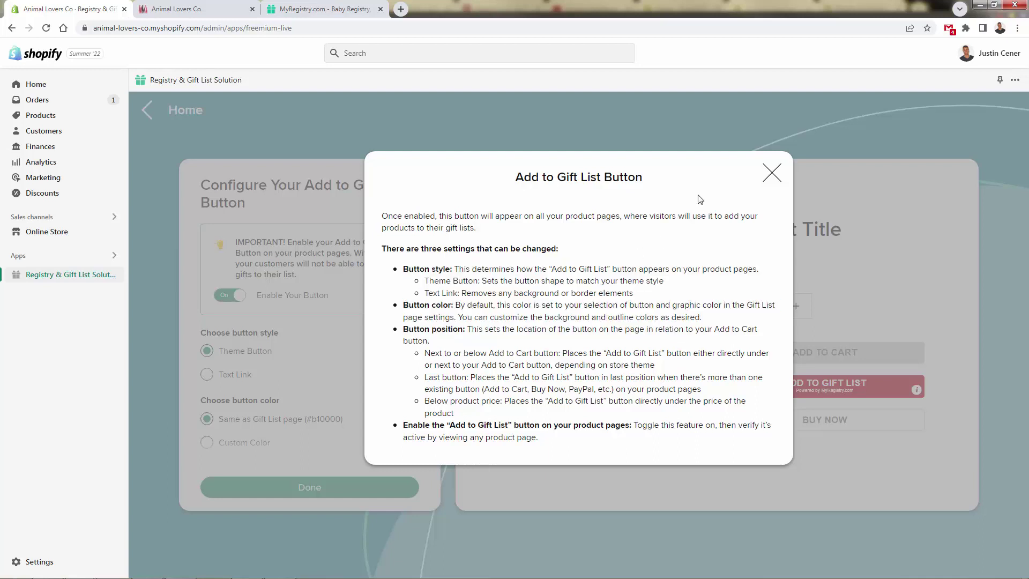
{"action": "left_click", "coordinate": [774, 179]}
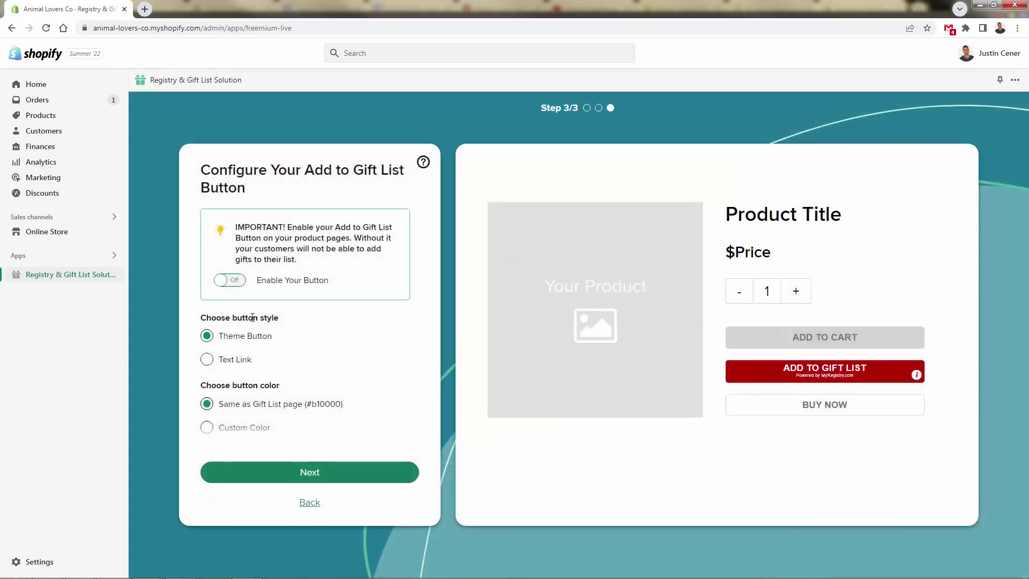
Enable the Add to Gift List button on product pages and review its style, color and position options
{"action": "left_click", "coordinate": [229, 280]}
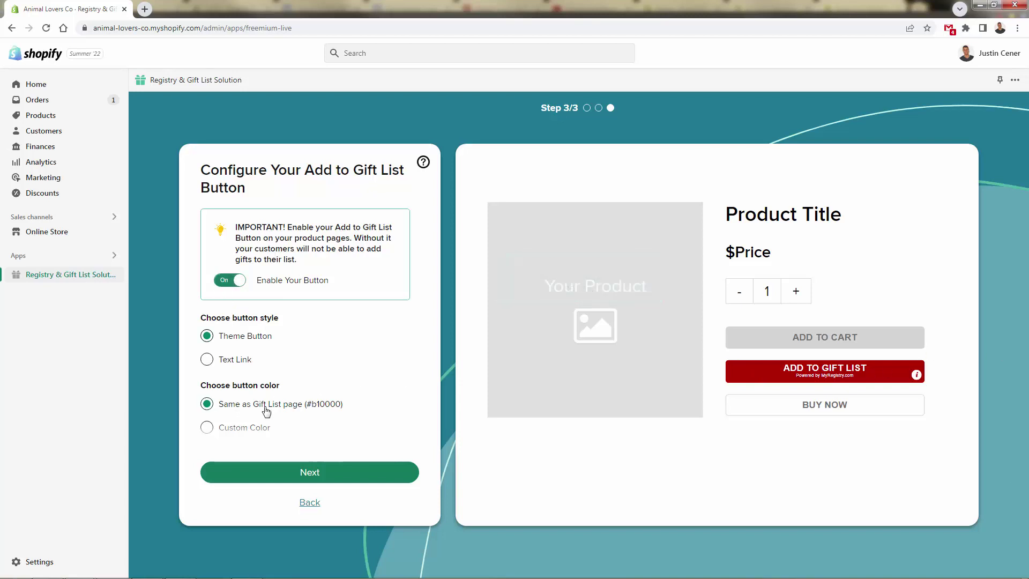
{"action": "scroll", "coordinate": [259, 417], "scroll_direction": "down", "scroll_amount": 1}
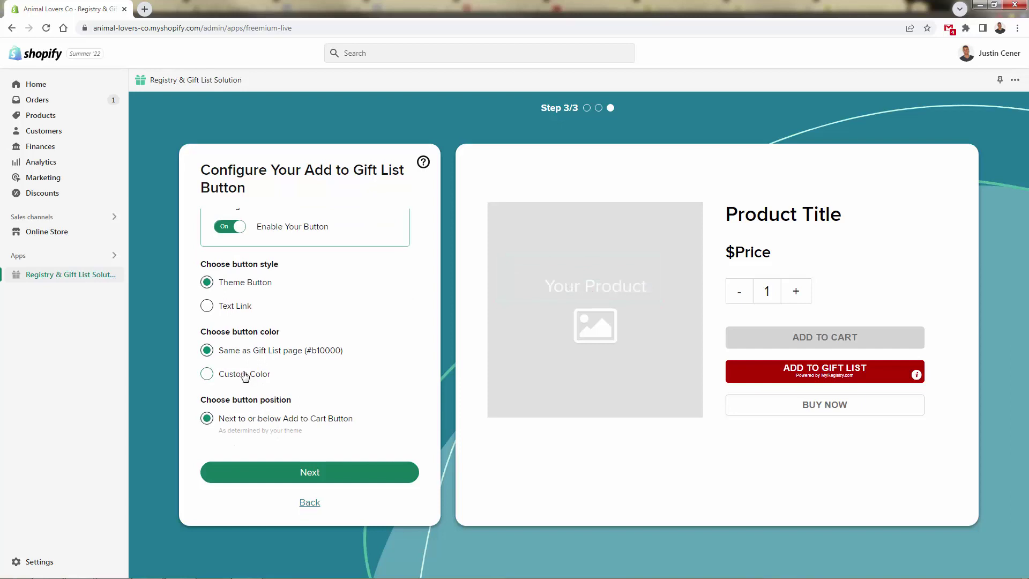
{"action": "scroll", "coordinate": [245, 376], "scroll_direction": "down", "scroll_amount": 1}
{"action": "scroll", "coordinate": [261, 364], "scroll_direction": "down", "scroll_amount": 1}
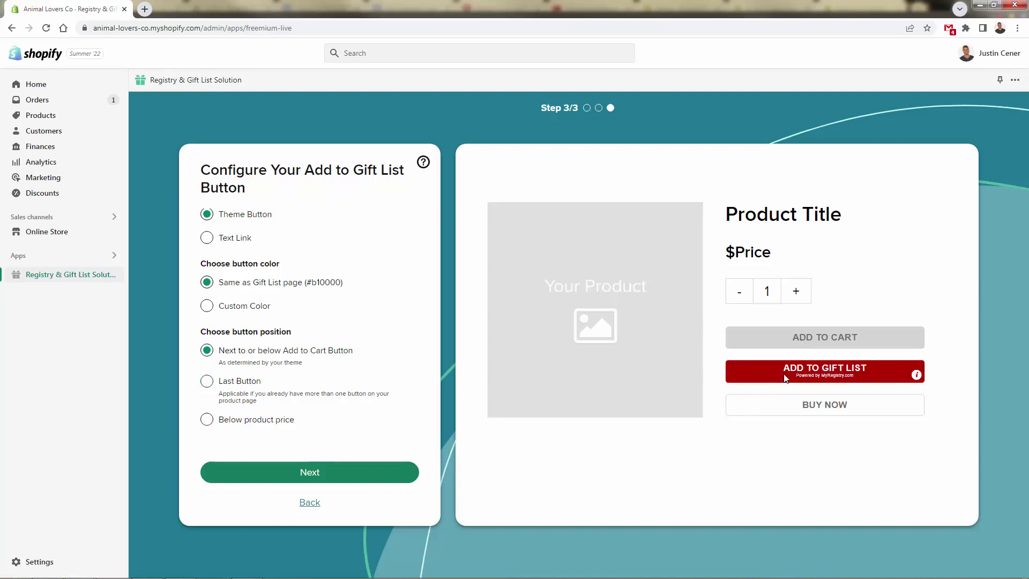
Finish the button configuration and read the guide on adding the Gift List page to the navigation menu
{"action": "left_click", "coordinate": [299, 473]}
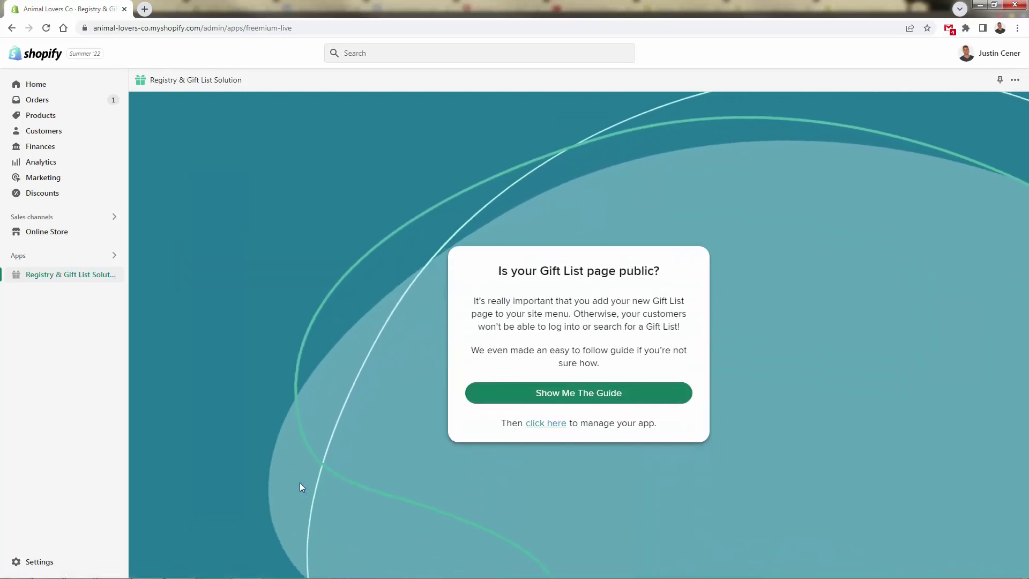
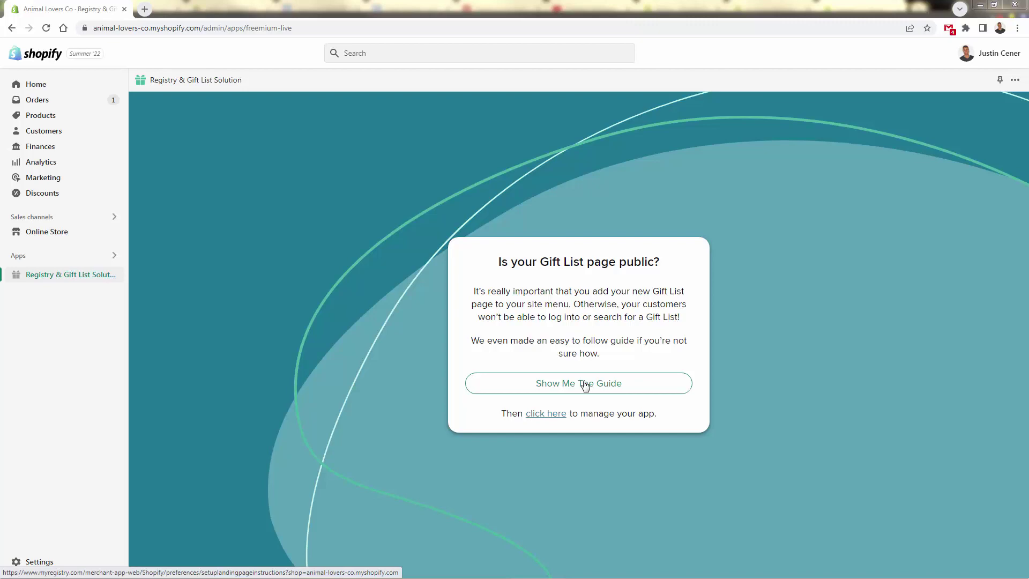
{"action": "left_click", "coordinate": [585, 384]}
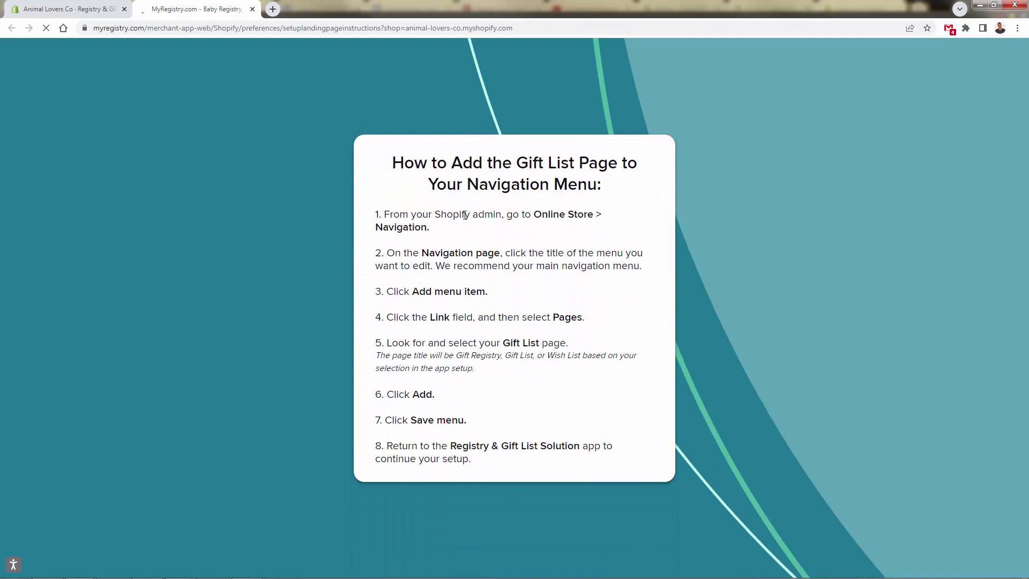
{"action": "left_click_drag", "start_coordinate": [484, 214], "coordinate": [530, 214]}
{"action": "left_click", "coordinate": [460, 233]}
Return to the Shopify admin and open the online store's main menu for editing
{"action": "left_click", "coordinate": [43, 10]}
{"action": "left_click", "coordinate": [71, 236]}
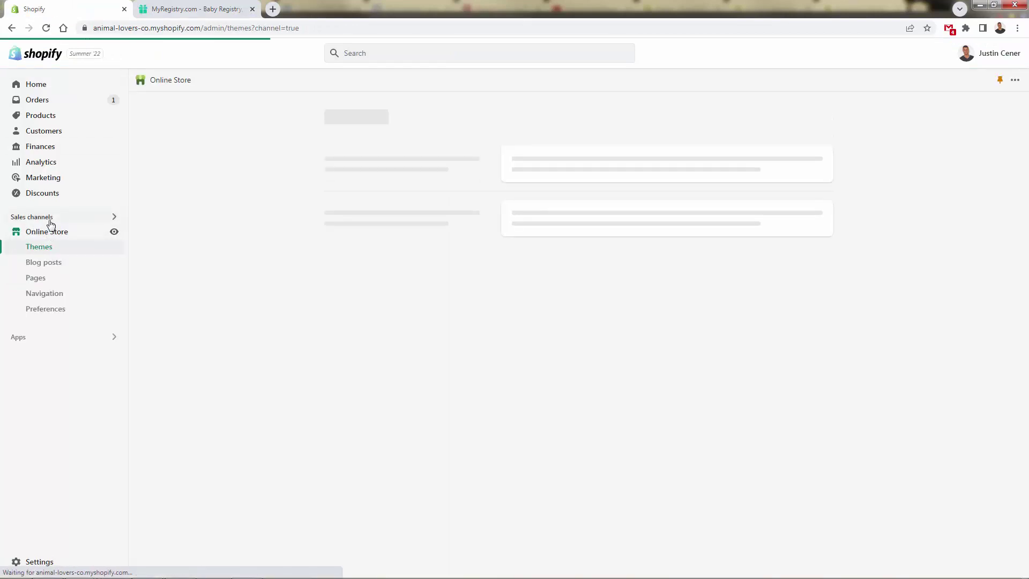
{"action": "left_click", "coordinate": [50, 296]}
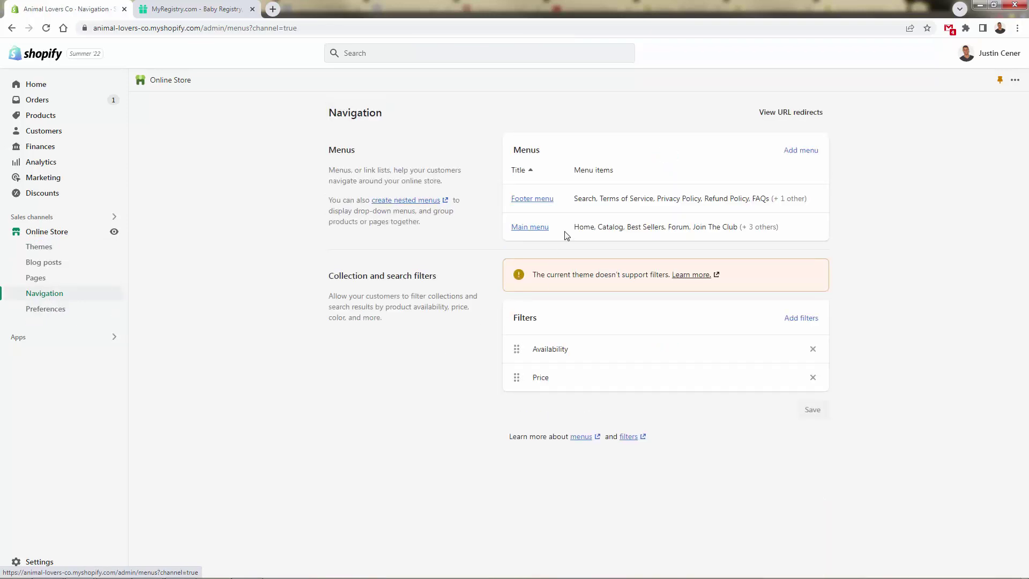
{"action": "left_click", "coordinate": [544, 229]}
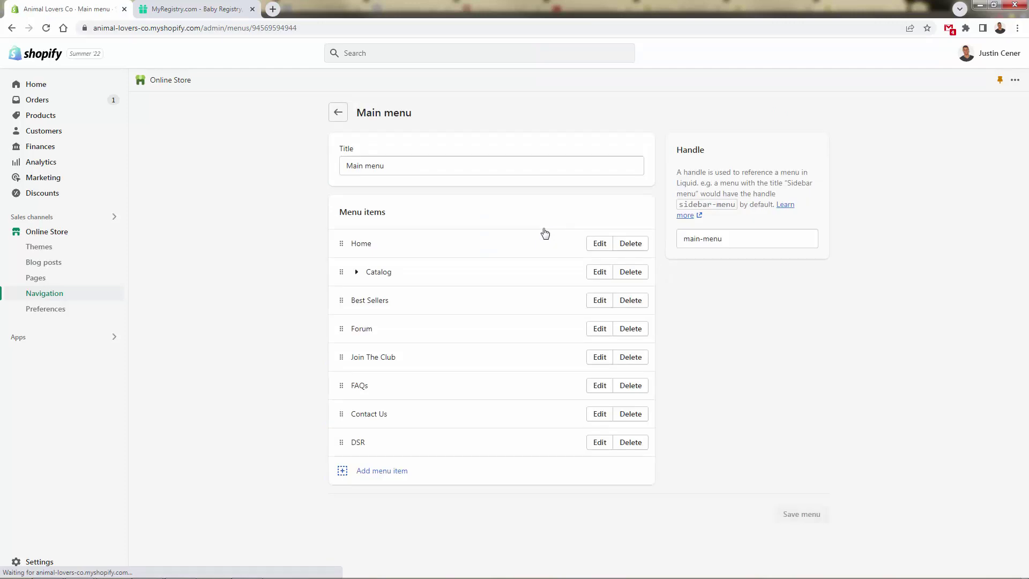
Add the Gift List page to the main menu between Forum and Join The Club, and save the menu
{"action": "left_click", "coordinate": [378, 476]}
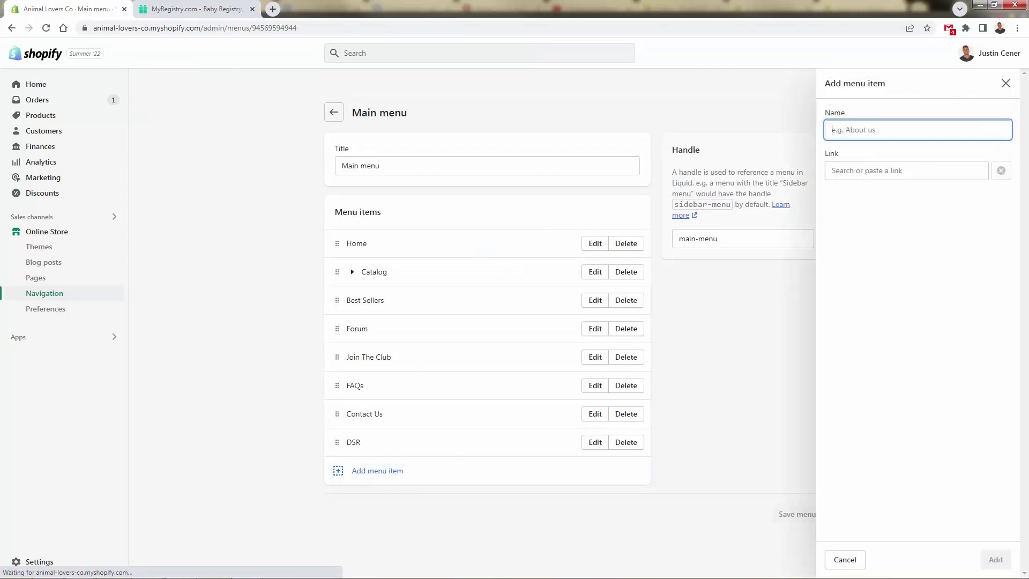
{"action": "left_click", "coordinate": [906, 170]}
{"action": "left_click", "coordinate": [902, 278]}
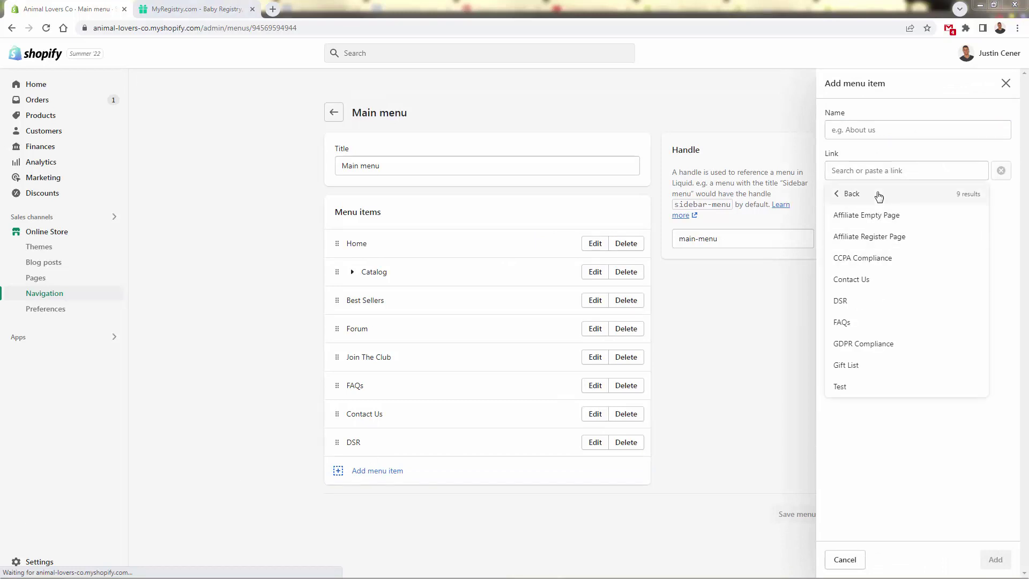
{"action": "left_click", "coordinate": [866, 365]}
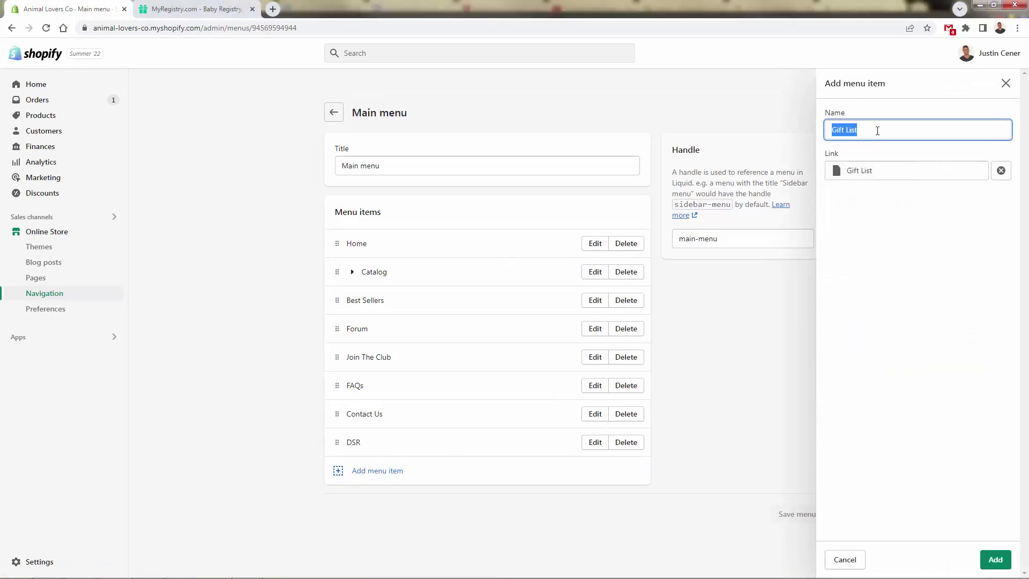
{"action": "left_click", "coordinate": [996, 560]}
{"action": "left_click_drag", "start_coordinate": [332, 468], "coordinate": [337, 362]}
{"action": "left_click", "coordinate": [804, 541]}
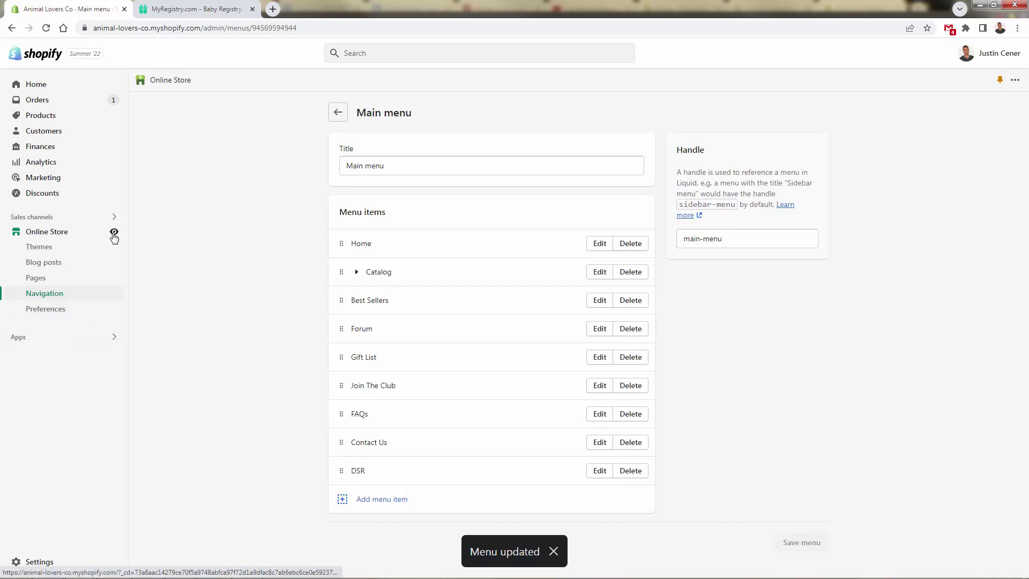
View the live online store and open the Hiker Tank product page
{"action": "left_click", "coordinate": [114, 233]}
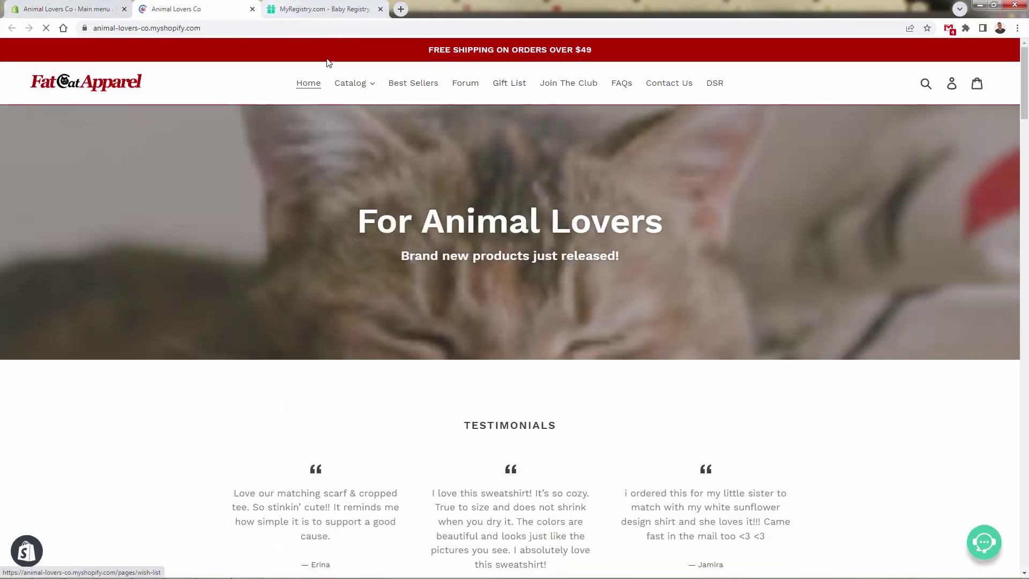
{"action": "left_click", "coordinate": [285, 5]}
{"action": "left_click_drag", "start_coordinate": [397, 241], "coordinate": [472, 466]}
{"action": "left_click", "coordinate": [448, 382]}
{"action": "right_click", "coordinate": [448, 382]}
{"action": "left_click", "coordinate": [416, 275]}
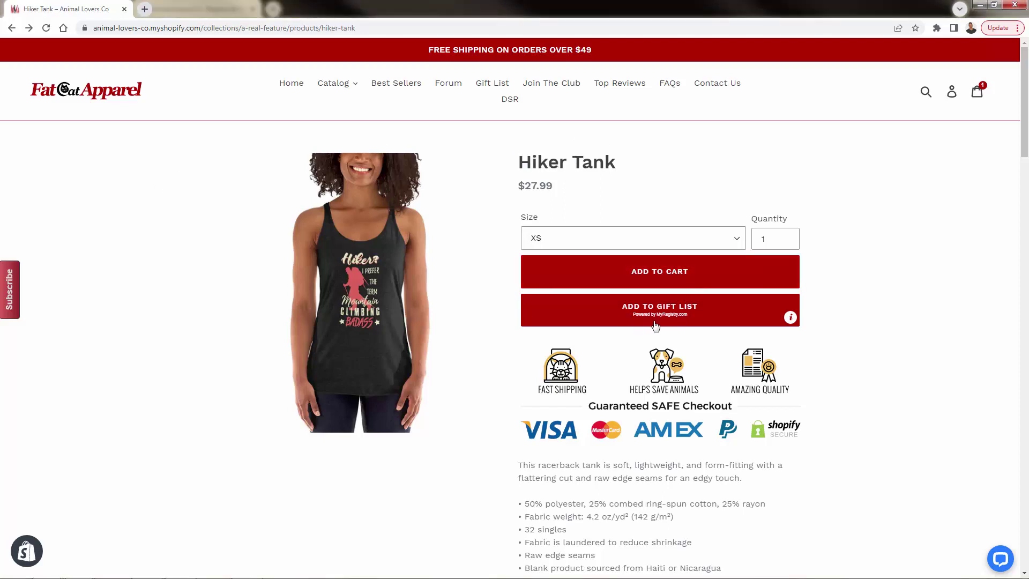
Add the Hiker Tank to a new gift list created with the customer's name, e-mail and account password, and open the list
{"action": "left_click", "coordinate": [690, 317]}
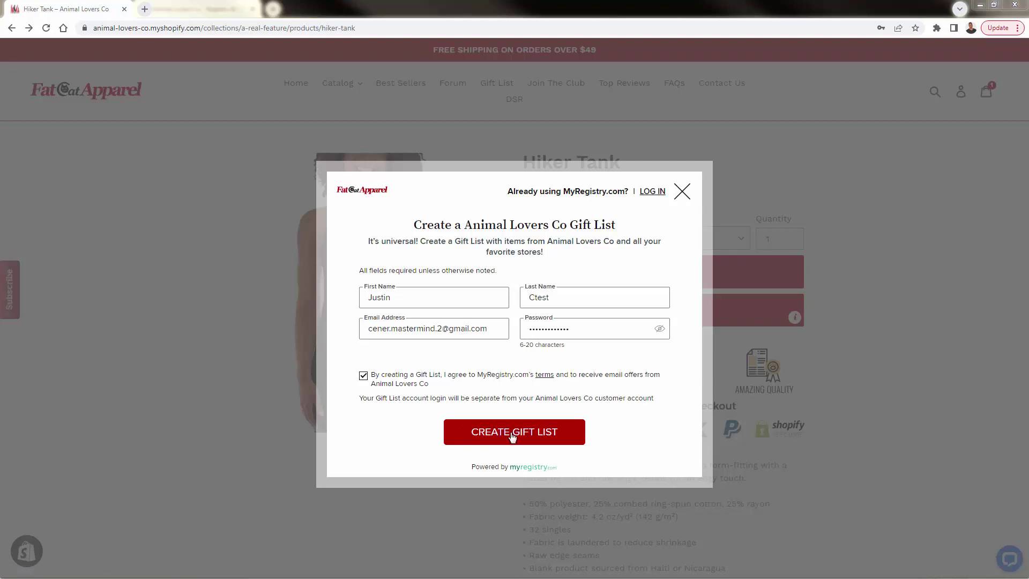
{"action": "left_click", "coordinate": [478, 435]}
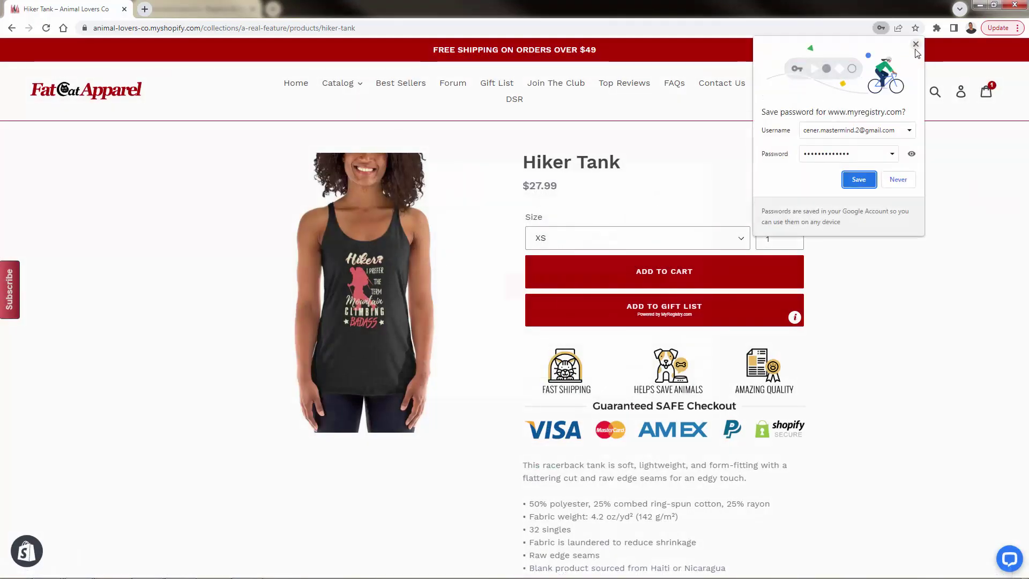
{"action": "left_click", "coordinate": [916, 46]}
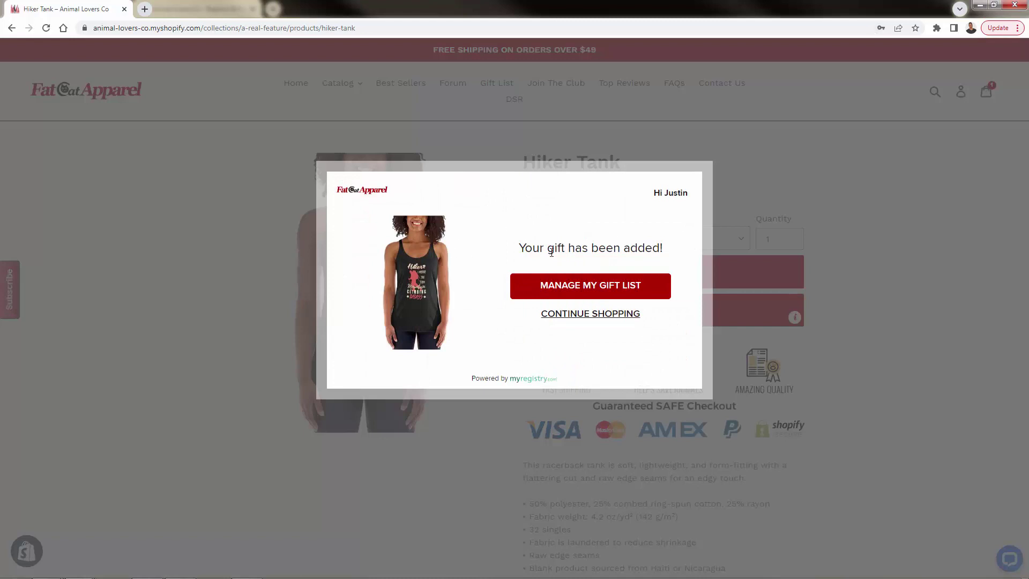
{"action": "left_click", "coordinate": [609, 290]}
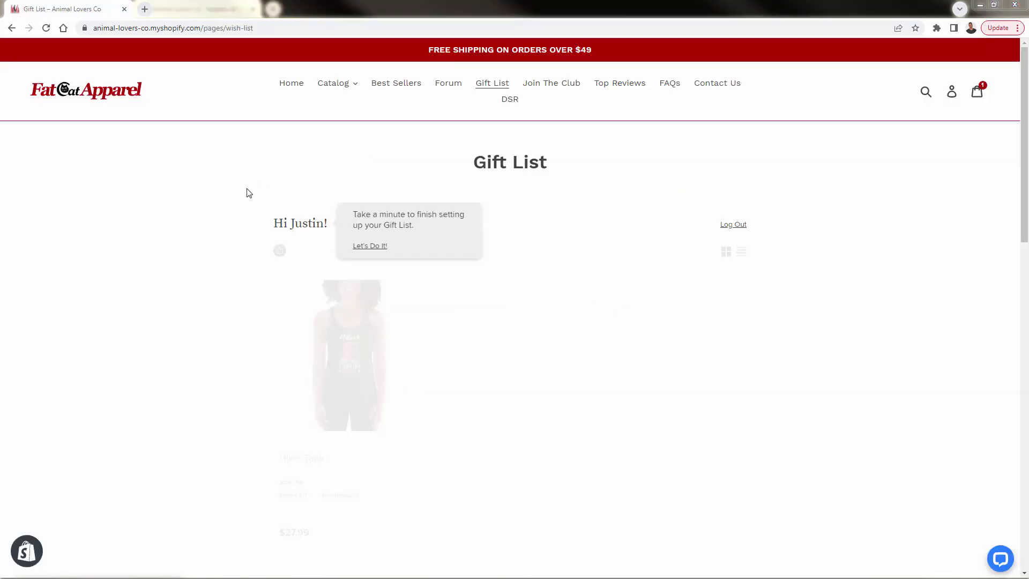
Open the gift list's remaining setup and review its shipping address and visibility fields
{"action": "left_click", "coordinate": [379, 249]}
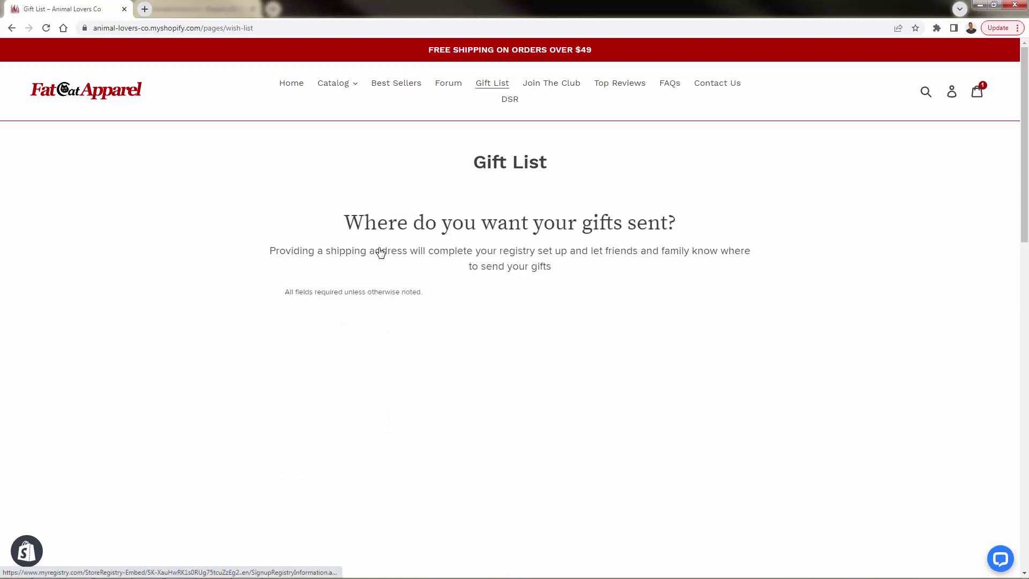
{"action": "scroll", "coordinate": [382, 254], "scroll_direction": "down", "scroll_amount": 2}
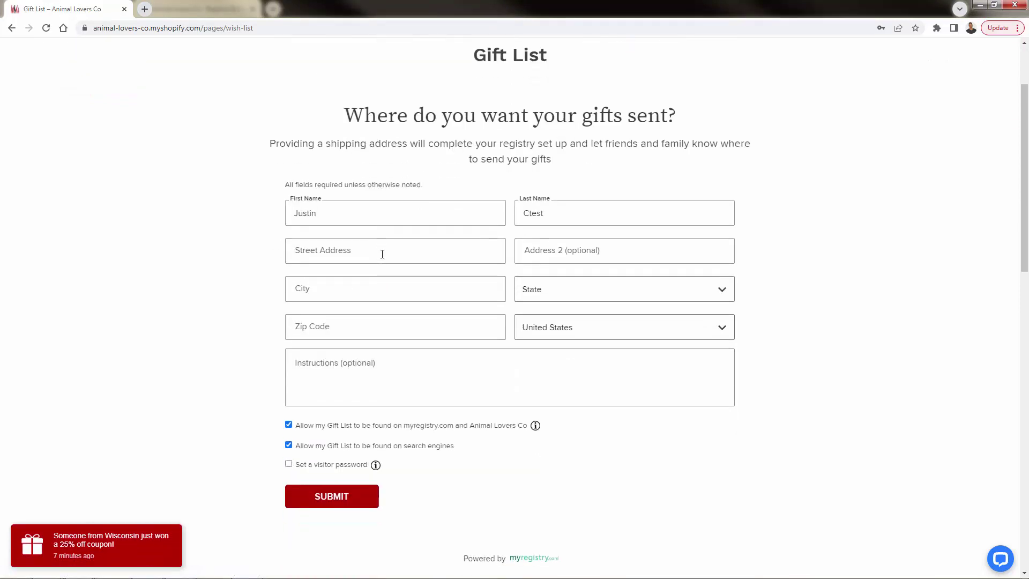
{"action": "scroll", "coordinate": [406, 212], "scroll_direction": "up", "scroll_amount": 1}
{"action": "left_click_drag", "start_coordinate": [343, 169], "coordinate": [665, 213]}
{"action": "left_click", "coordinate": [667, 215]}
{"action": "left_click_drag", "start_coordinate": [315, 198], "coordinate": [474, 206]}
{"action": "left_click", "coordinate": [464, 204]}
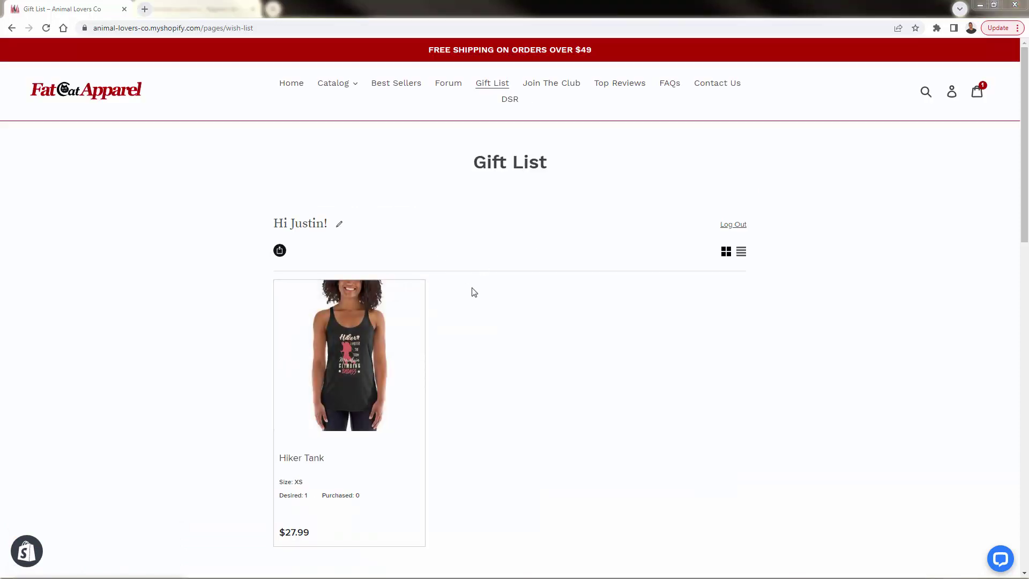
Add the 2Cat Funny Shirt from the Cats collection to the gift list in Black, size 5XL, and view the list
{"action": "left_click", "coordinate": [333, 86]}
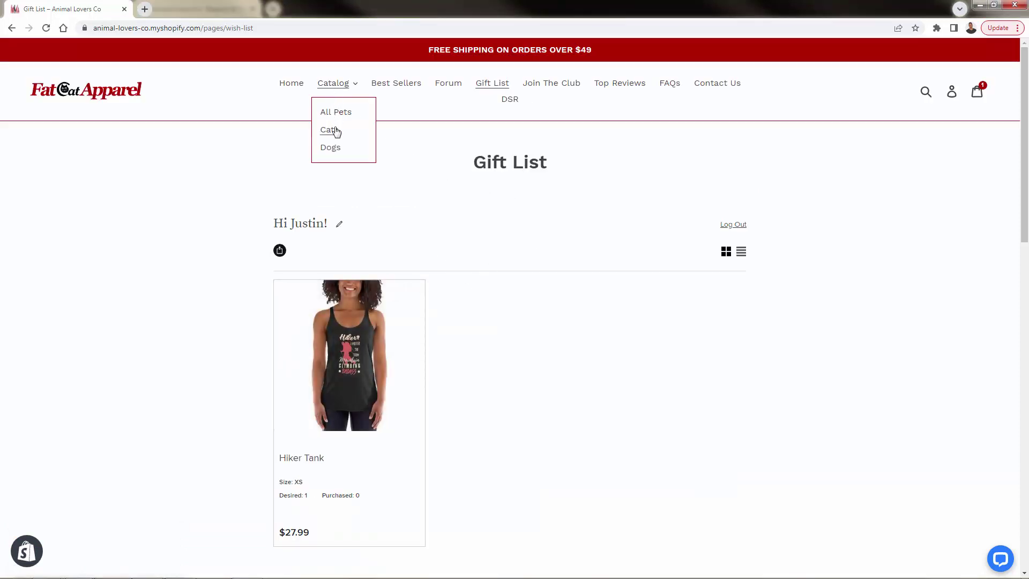
{"action": "left_click", "coordinate": [337, 131]}
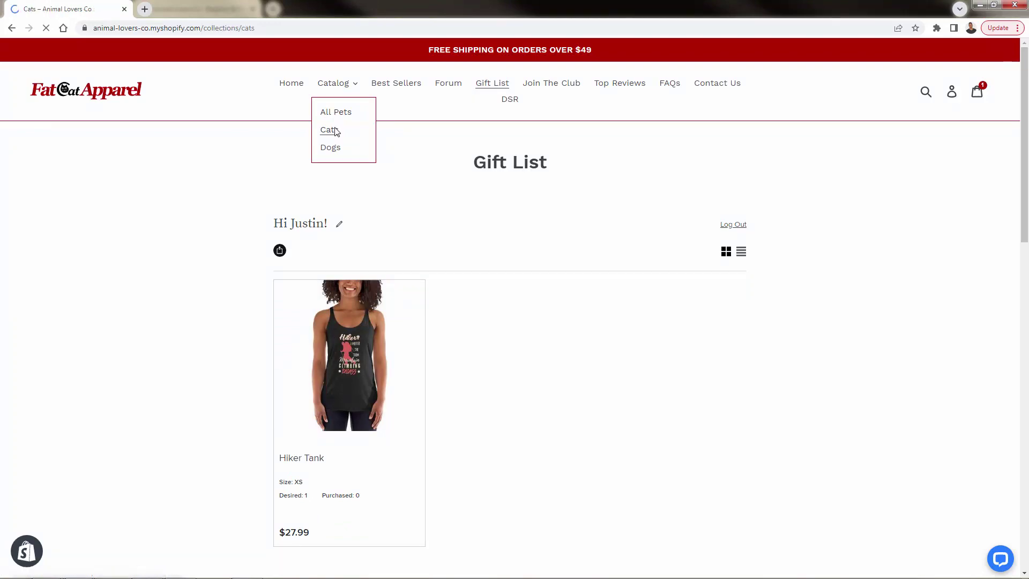
{"action": "scroll", "coordinate": [345, 268], "scroll_direction": "down", "scroll_amount": 1}
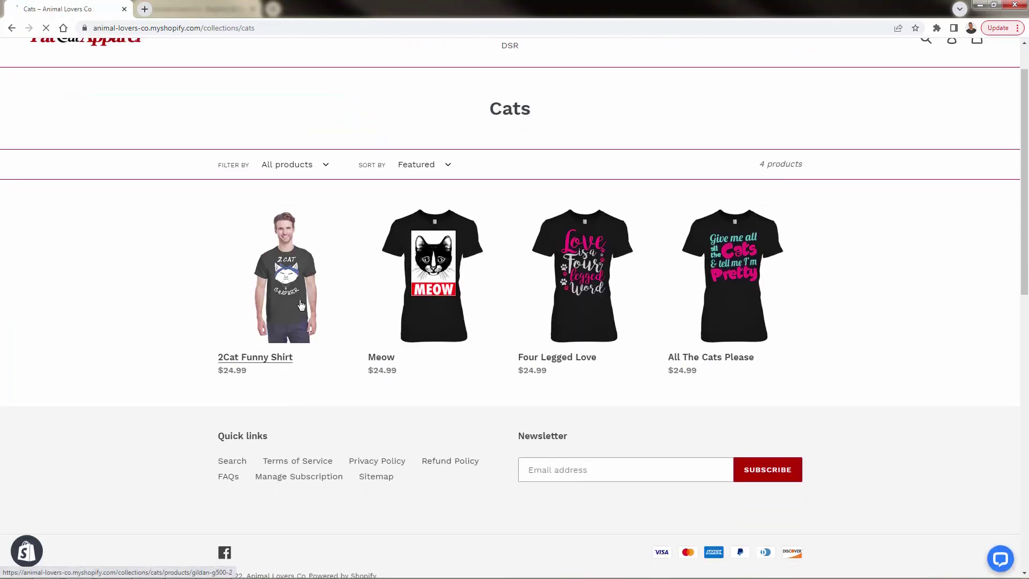
{"action": "left_click", "coordinate": [301, 305]}
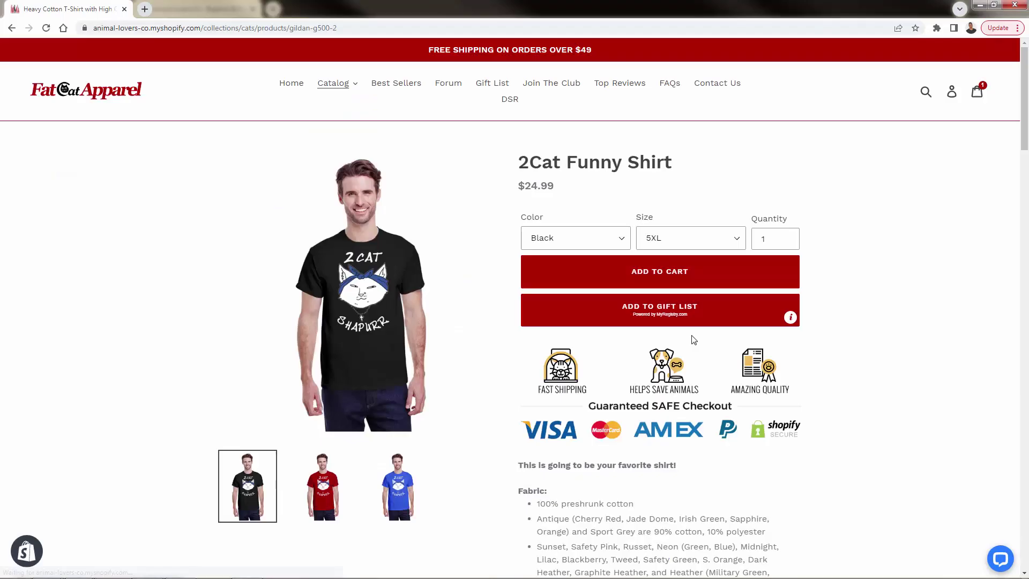
{"action": "left_click", "coordinate": [653, 313]}
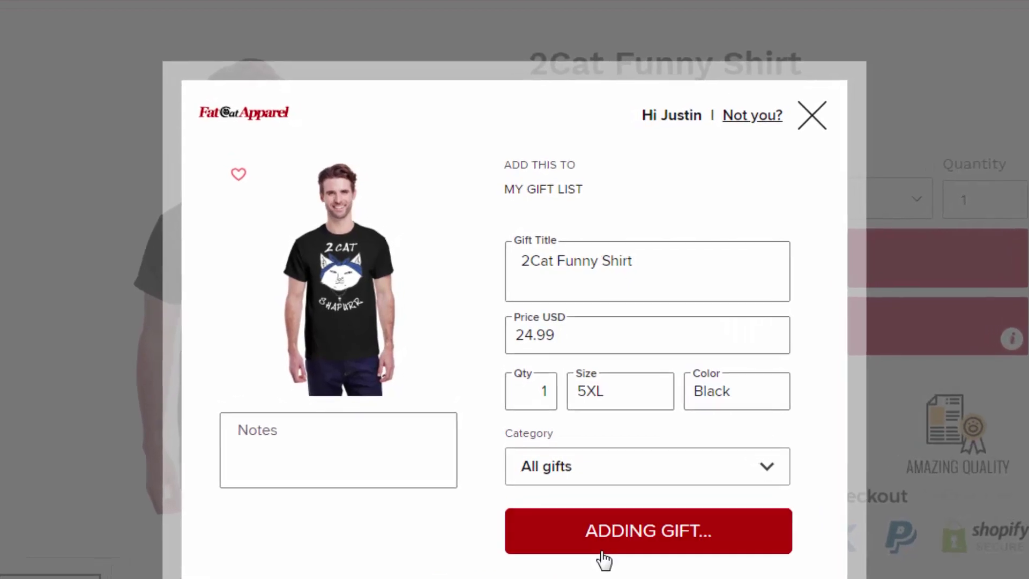
{"action": "left_click", "coordinate": [598, 533]}
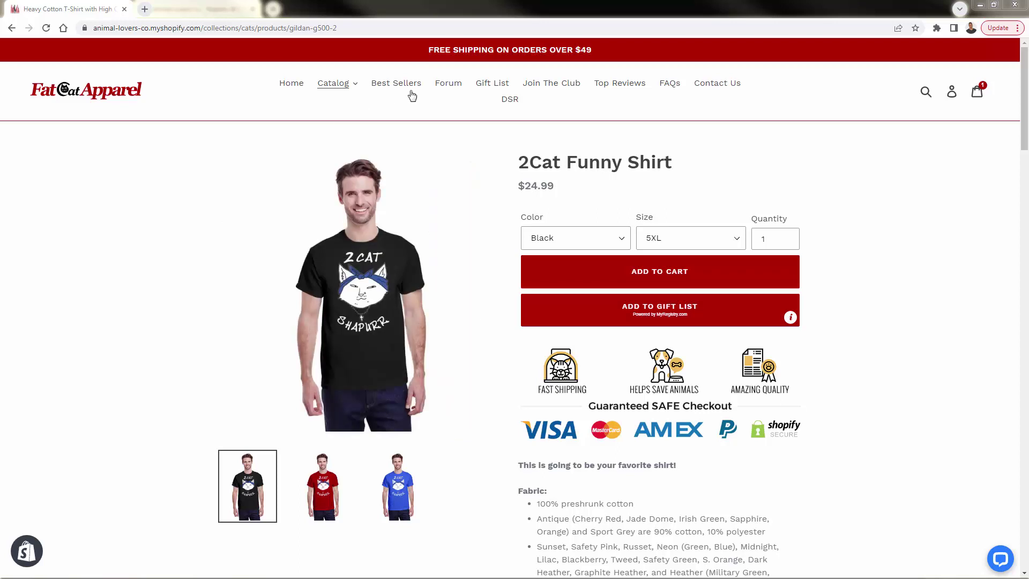
{"action": "left_click", "coordinate": [498, 86]}
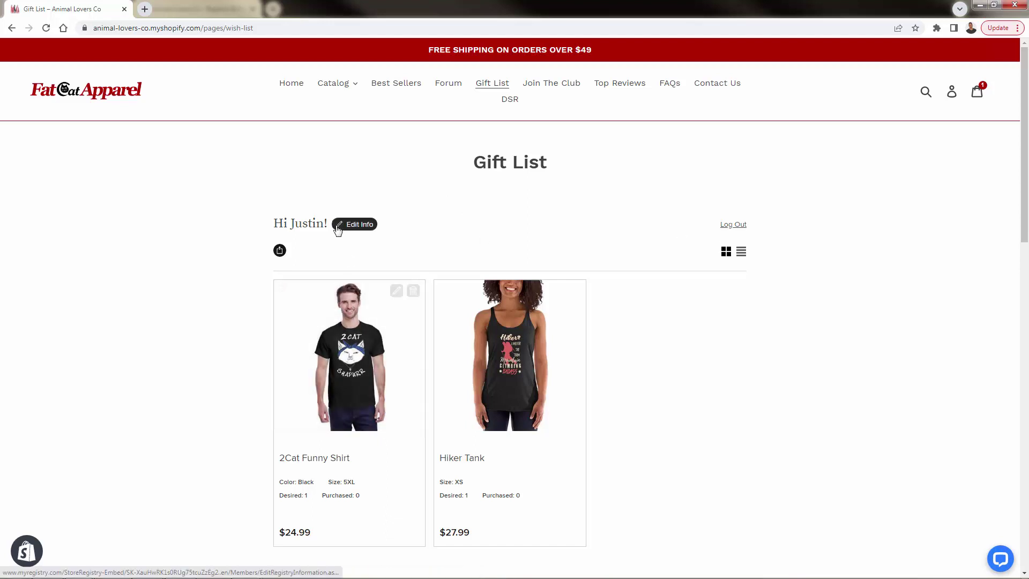
{"action": "mouse_move", "coordinate": [283, 253]}
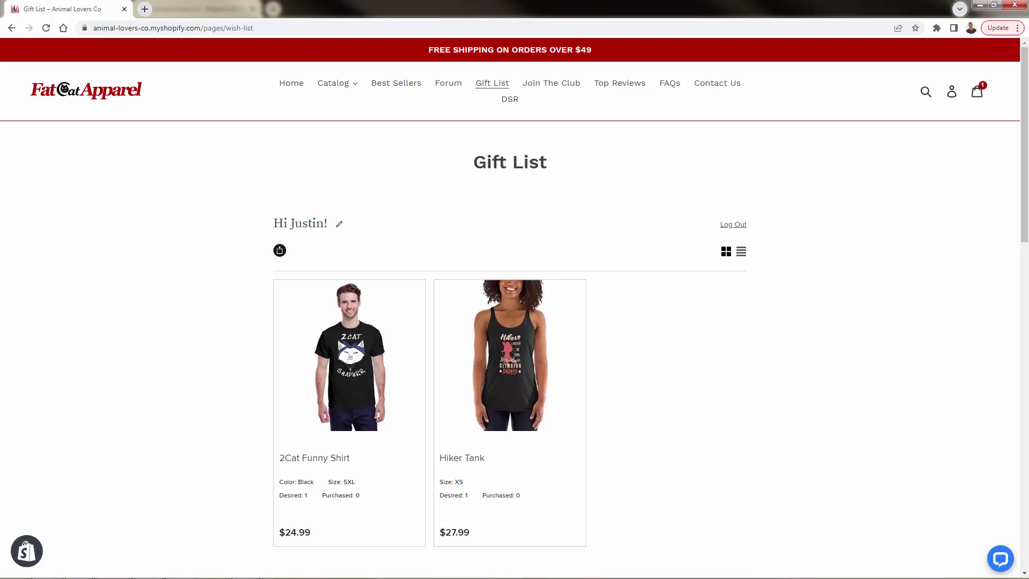
Reopen the store's Gift List page as a logged-out visitor and examine its search for finding a gift list by name
{"action": "key", "text": "alt+Home"}
{"action": "left_click", "coordinate": [500, 87]}
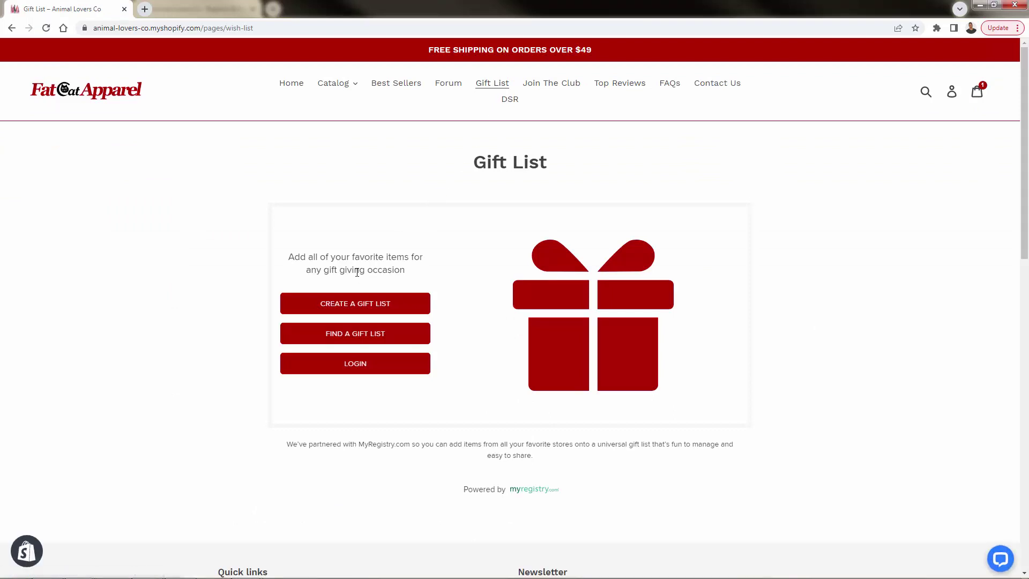
{"action": "left_click", "coordinate": [357, 336]}
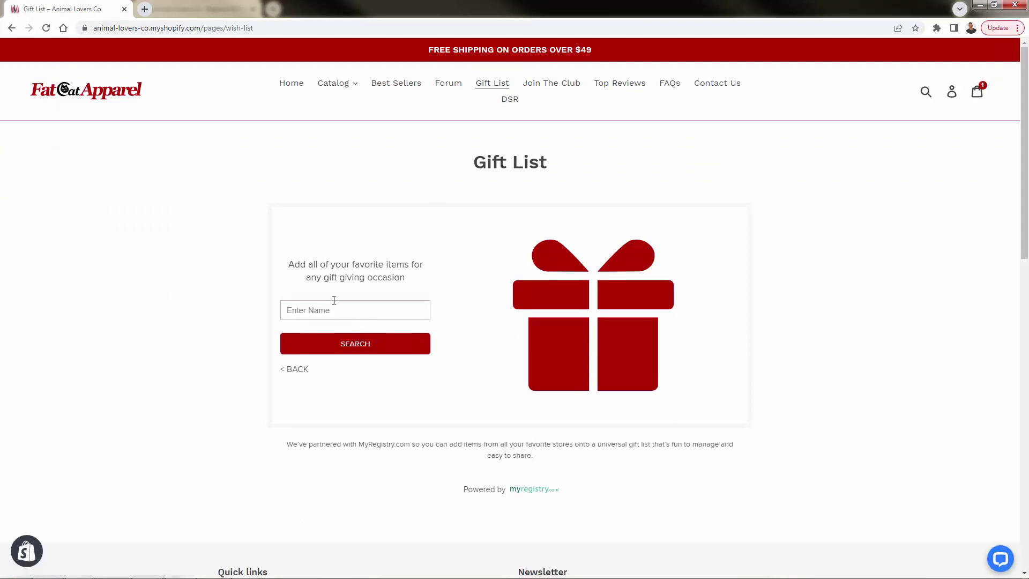
{"action": "left_click_drag", "start_coordinate": [299, 261], "coordinate": [354, 263]}
{"action": "left_click", "coordinate": [364, 320]}
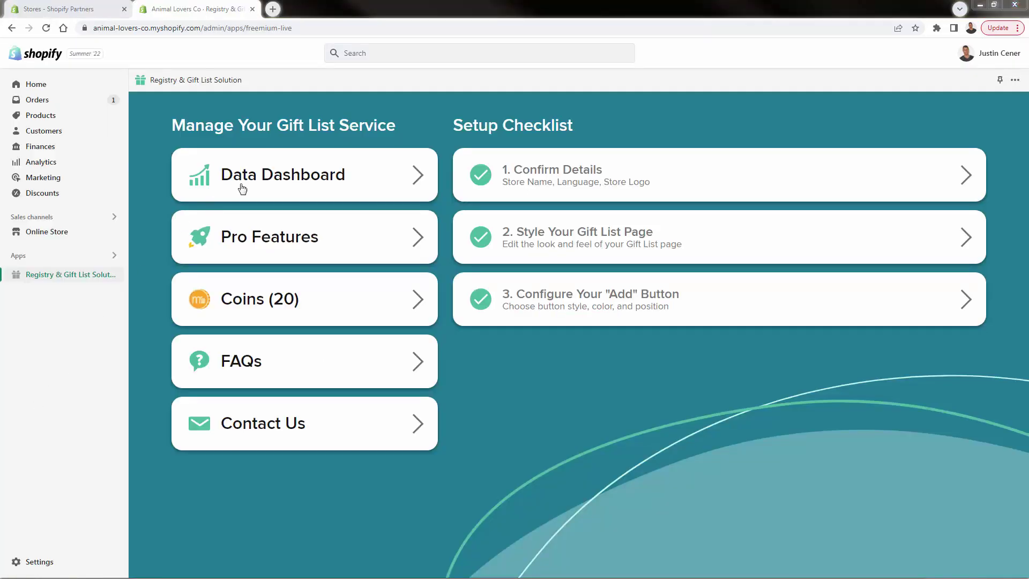
Review the signups, gifts added and gifts purchased in the Registry & Gift List Solution app's Data Dashboard
{"action": "left_click", "coordinate": [264, 174]}
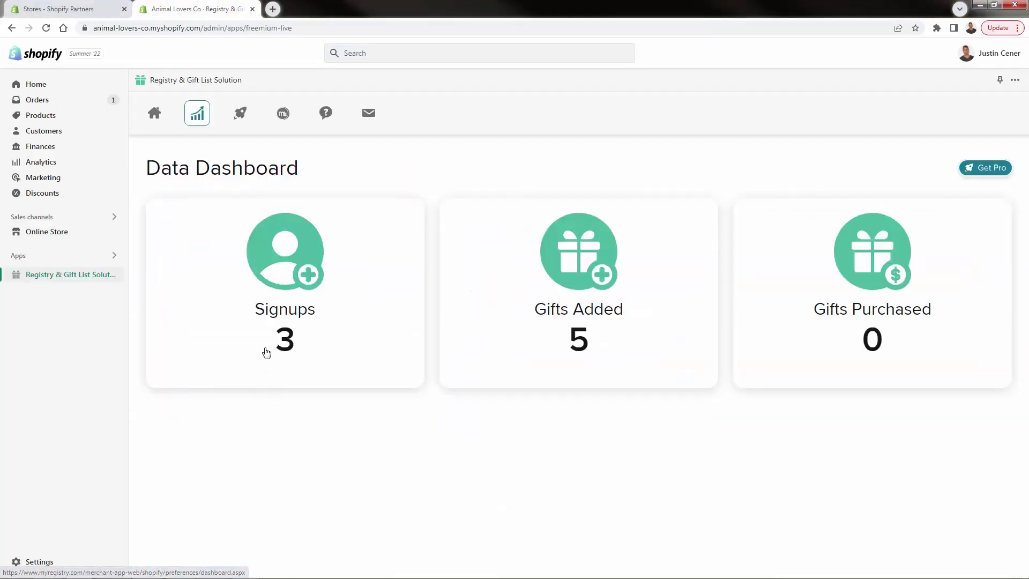
{"action": "double_click", "coordinate": [339, 345]}
{"action": "left_click", "coordinate": [583, 345]}
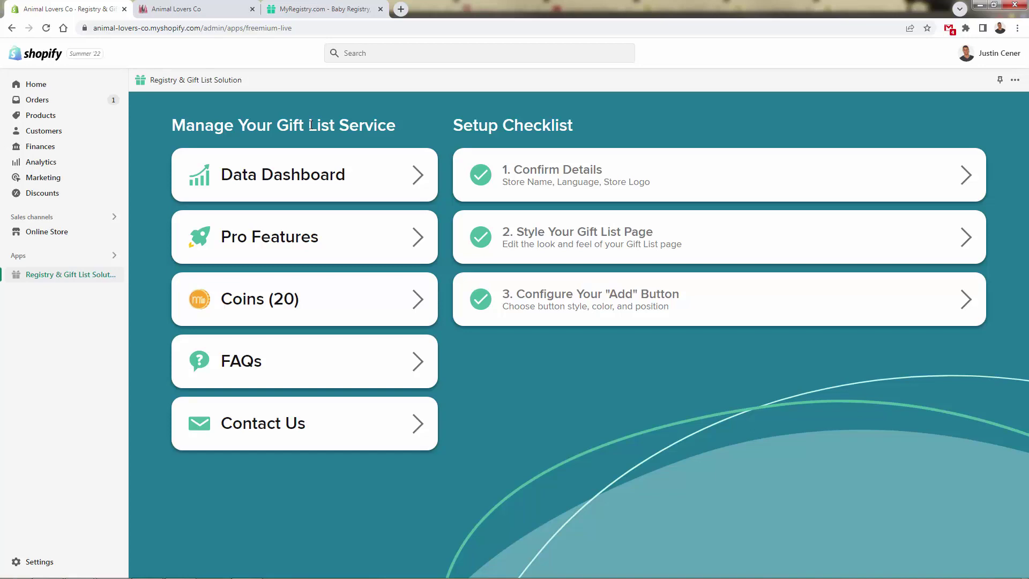
Read through the app's general FAQs and return to its home page
{"action": "left_click", "coordinate": [284, 354]}
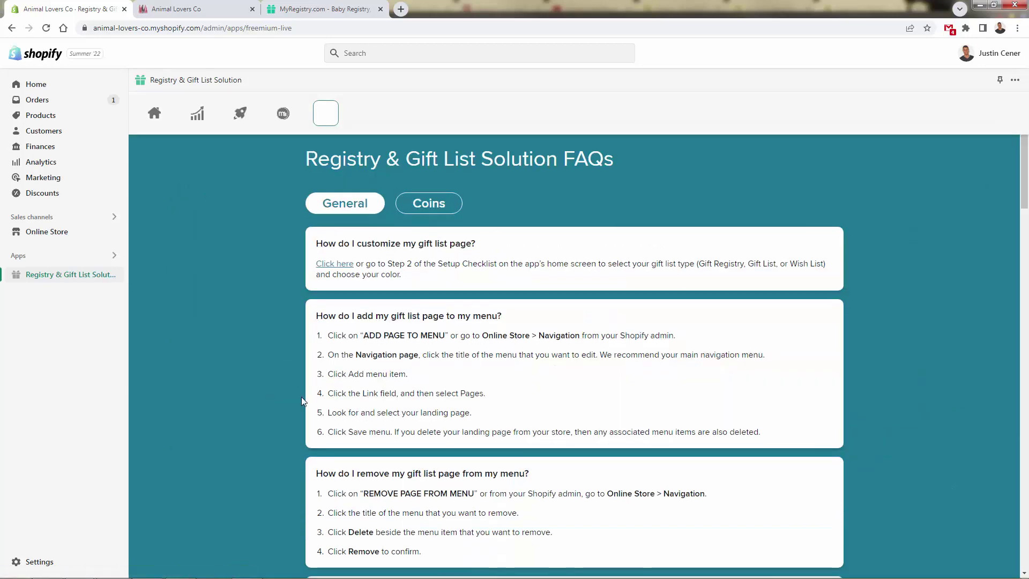
{"action": "scroll", "coordinate": [301, 396], "scroll_direction": "down", "scroll_amount": 10}
{"action": "scroll", "coordinate": [301, 397], "scroll_direction": "down", "scroll_amount": 14}
{"action": "scroll", "coordinate": [301, 397], "scroll_direction": "up", "scroll_amount": 14}
{"action": "scroll", "coordinate": [302, 397], "scroll_direction": "up", "scroll_amount": 10}
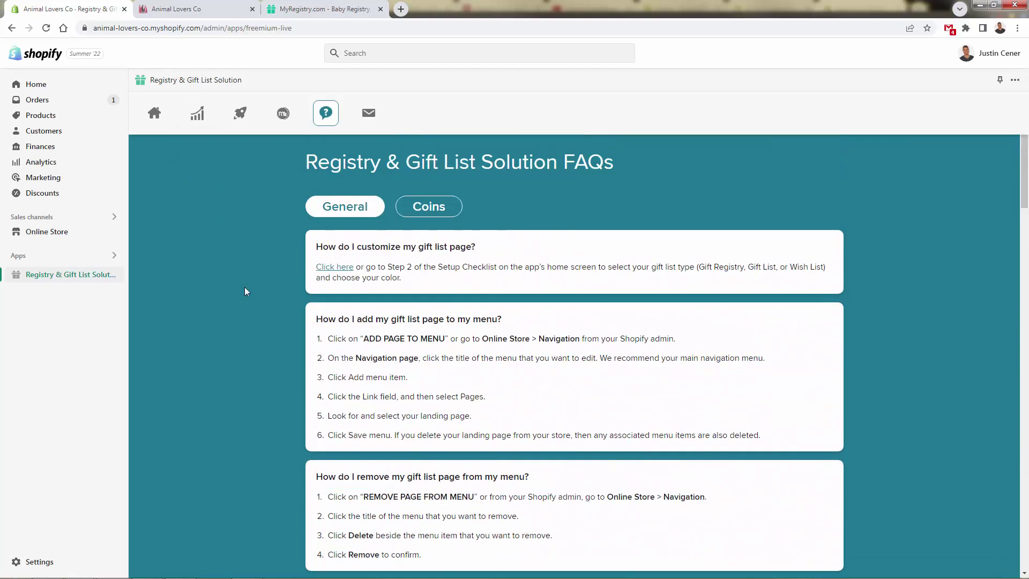
{"action": "left_click", "coordinate": [152, 116]}
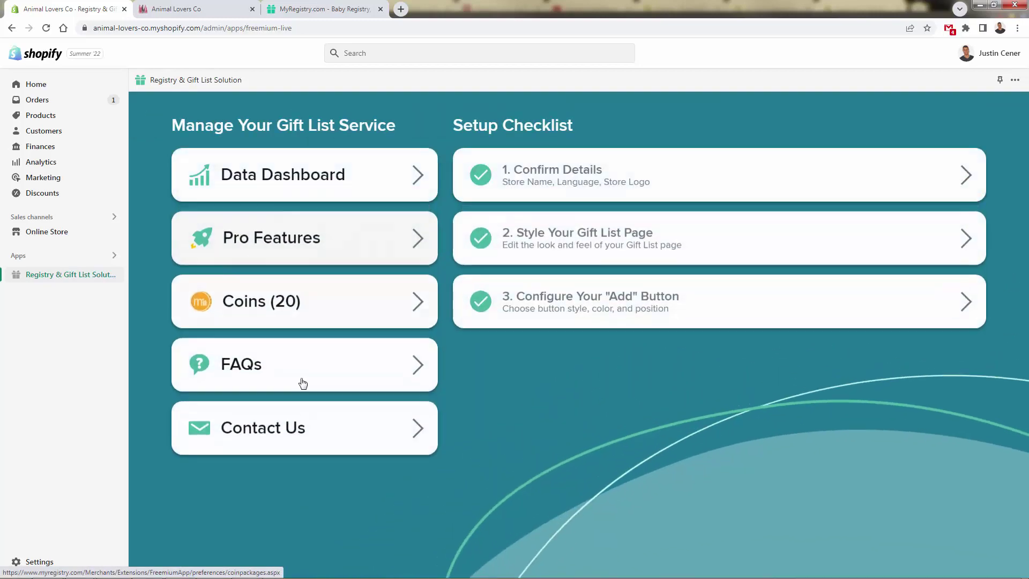
View the app's contact support page, close it, and dismiss the welcome gift message on the app's Coins page
{"action": "left_click", "coordinate": [294, 426]}
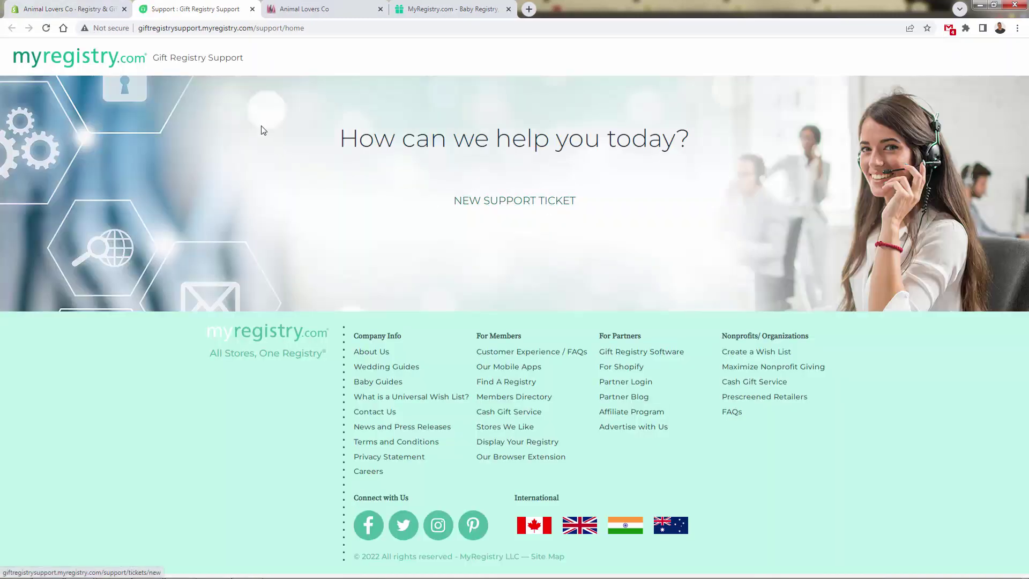
{"action": "left_click", "coordinate": [252, 9]}
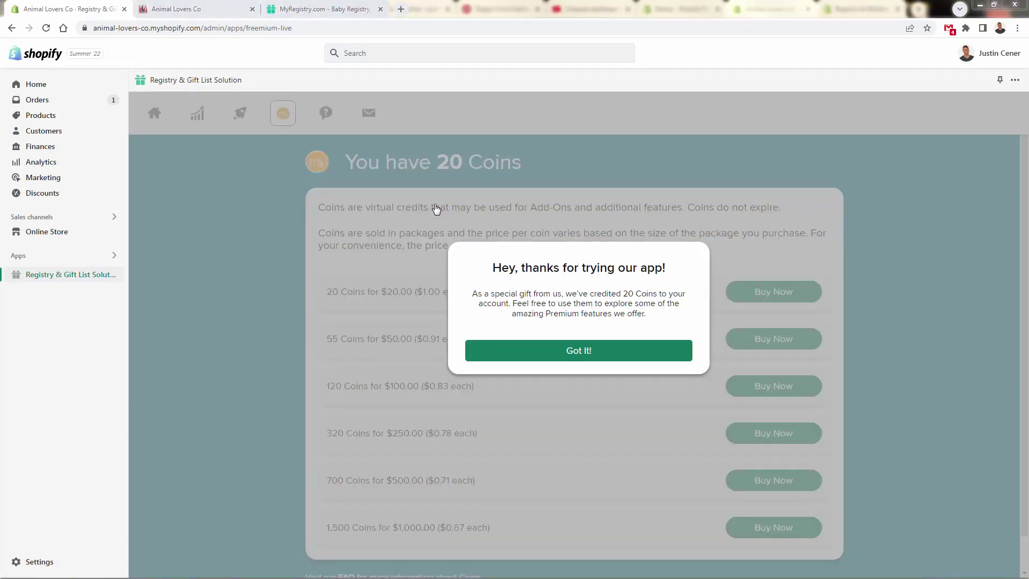
{"action": "left_click", "coordinate": [577, 350]}
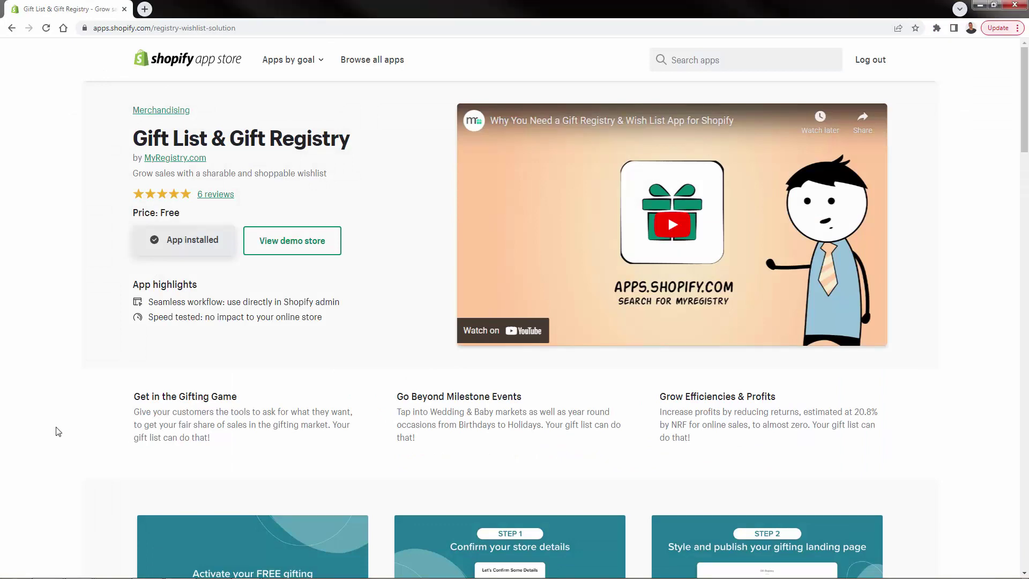
Look through the Gift List & Gift Registry listing in the Shopify App Store, including its screenshots and app description
{"action": "scroll", "coordinate": [58, 431], "scroll_direction": "down", "scroll_amount": 10}
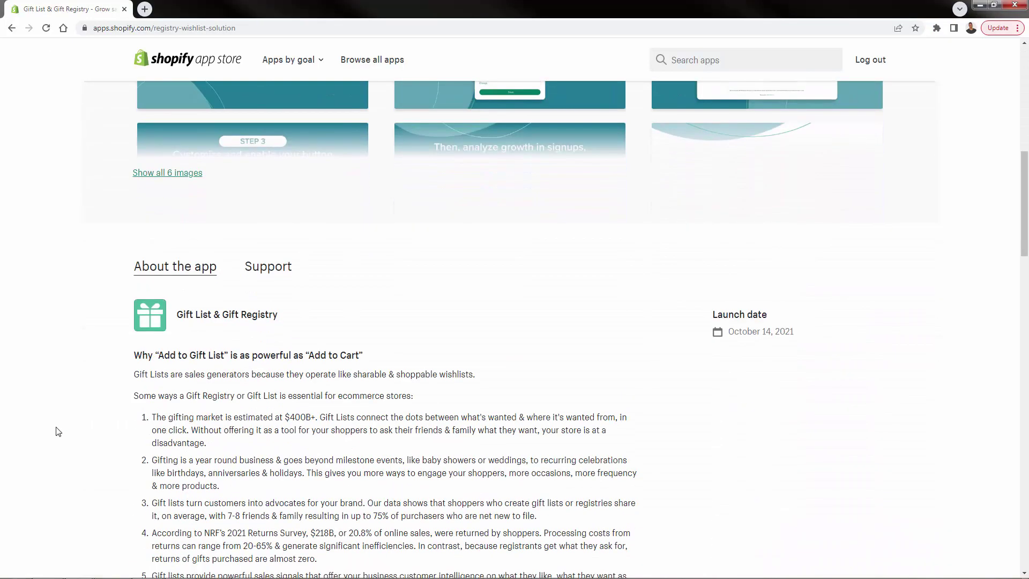
{"action": "scroll", "coordinate": [58, 431], "scroll_direction": "down", "scroll_amount": 9}
{"action": "scroll", "coordinate": [58, 431], "scroll_direction": "up", "scroll_amount": 18}
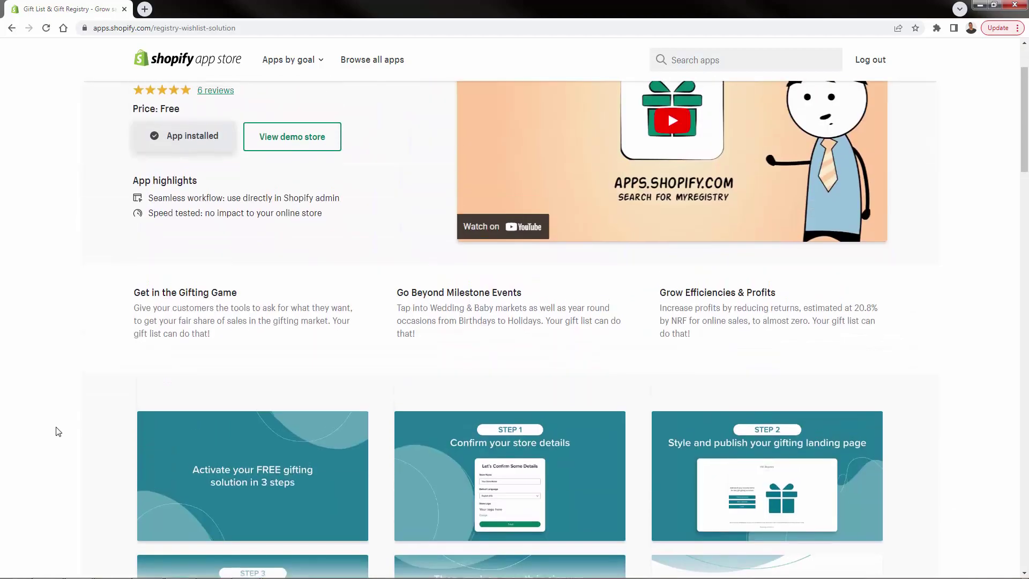
{"action": "scroll", "coordinate": [58, 432], "scroll_direction": "up", "scroll_amount": 2}
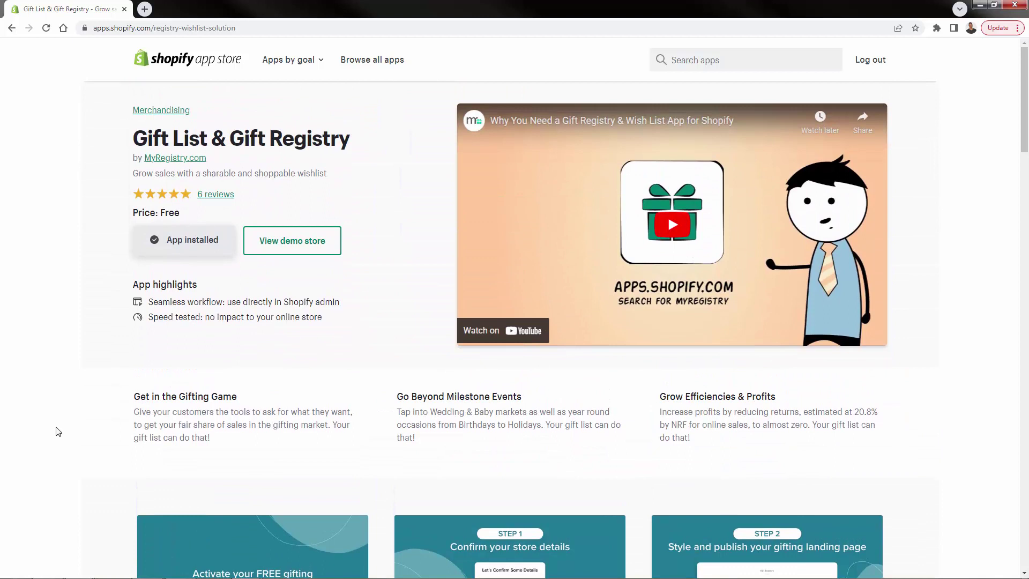